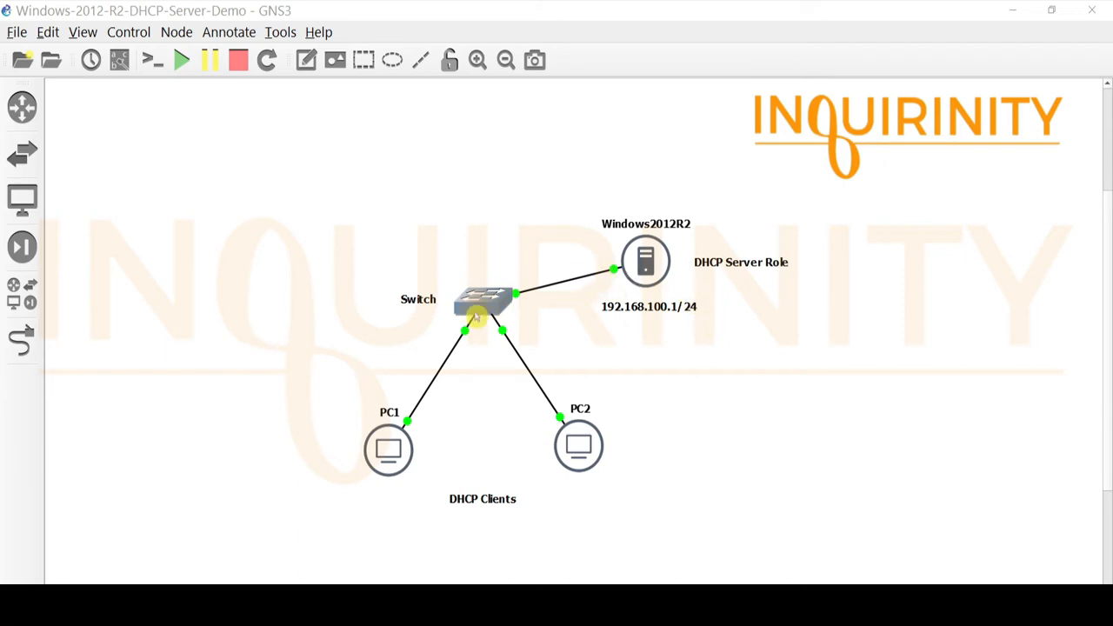
Step: Open the Windows 2012 R2 server and launch Add Roles and Features from the Server Manager dashboard
left_click(640, 356)
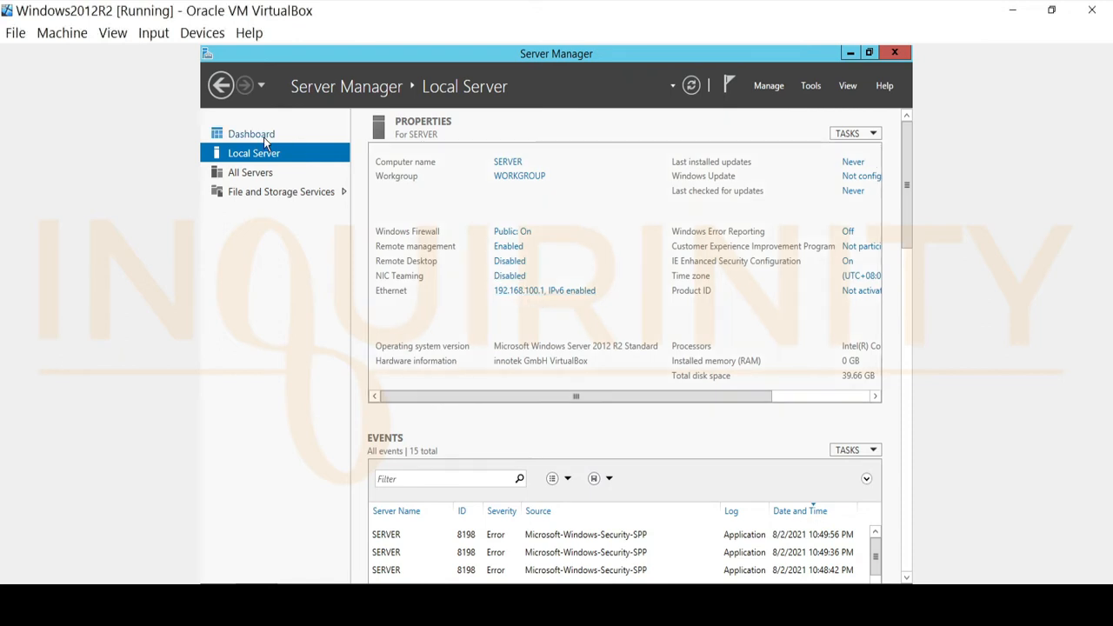
left_click(242, 136)
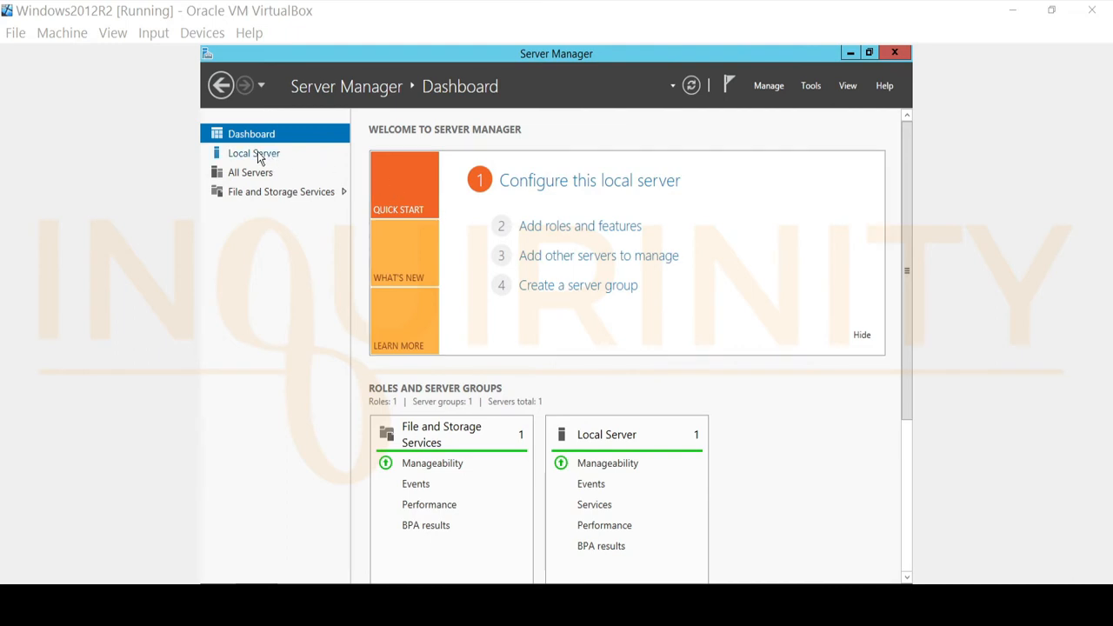
left_click(562, 228)
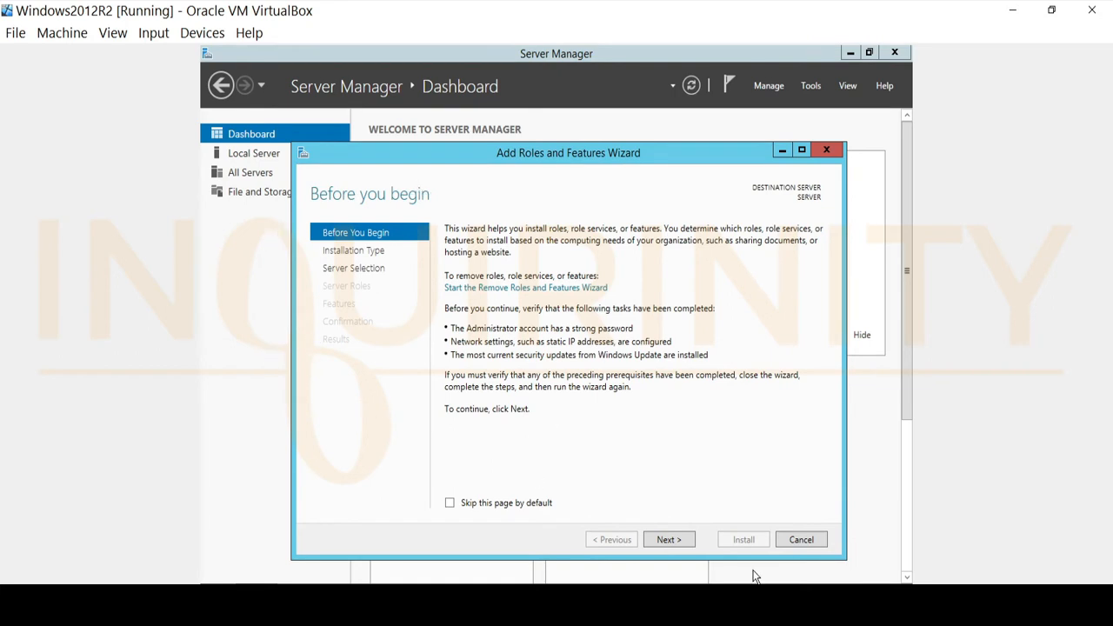
Step: Proceed through the wizard with role-based installation on the local server SERVER
left_click(670, 541)
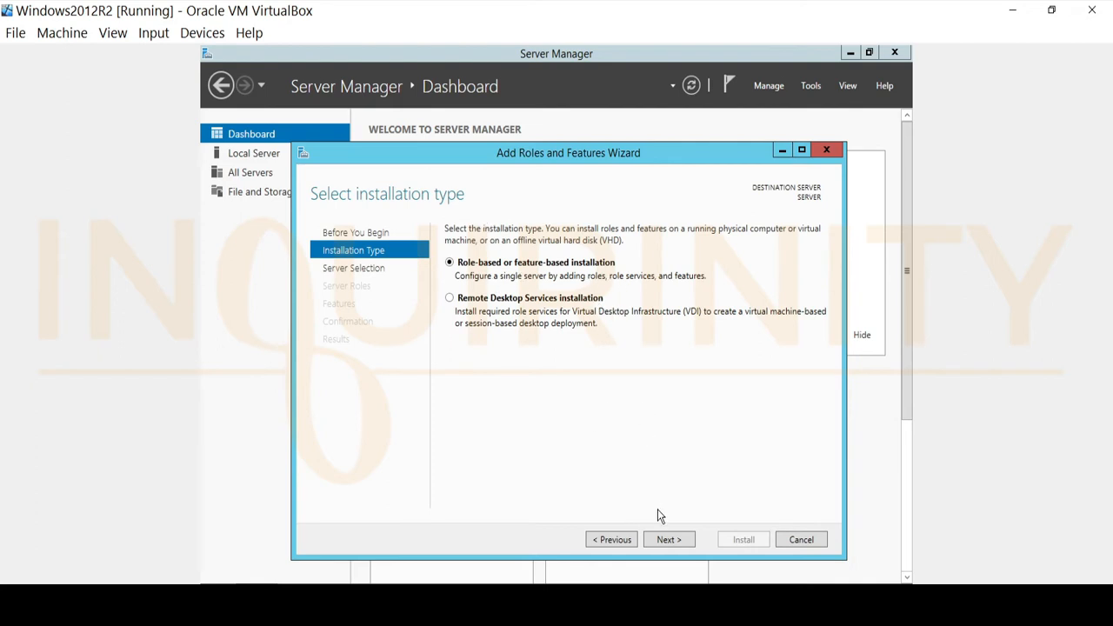
left_click(670, 543)
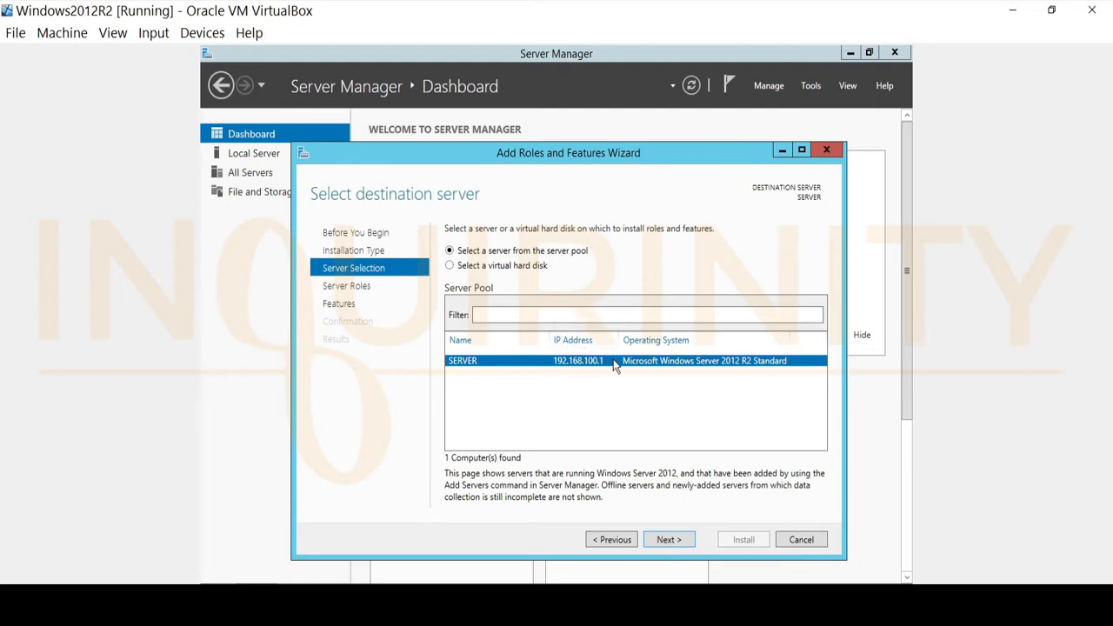
left_click(678, 540)
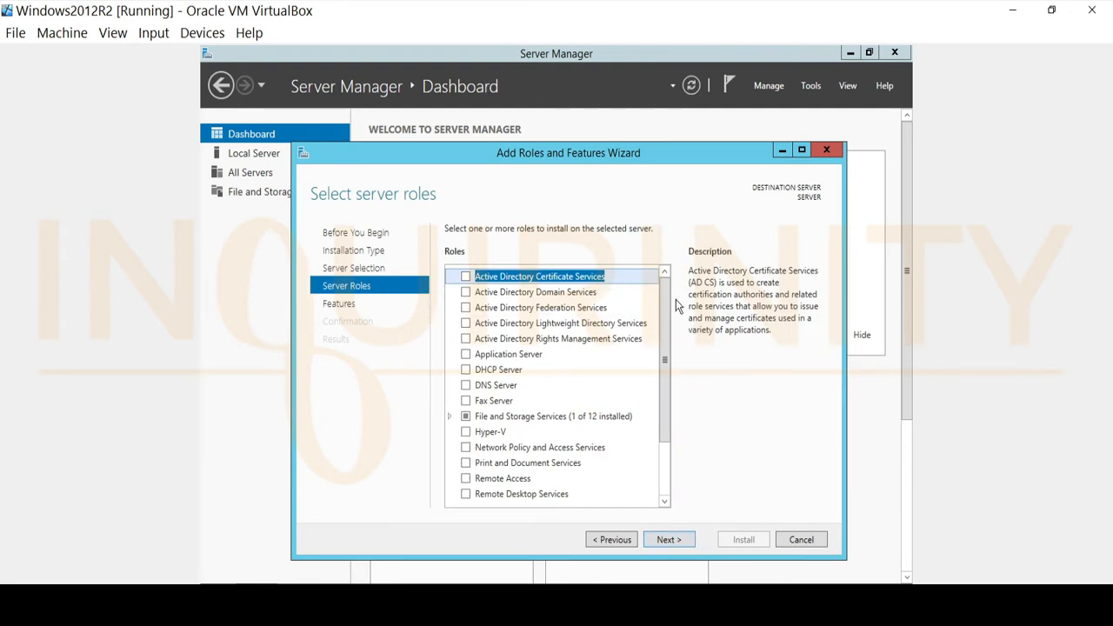
Step: Select the DHCP Server role, add its required management tools, and continue
scroll(670, 300, "down", 2)
scroll(670, 272, "up", 2)
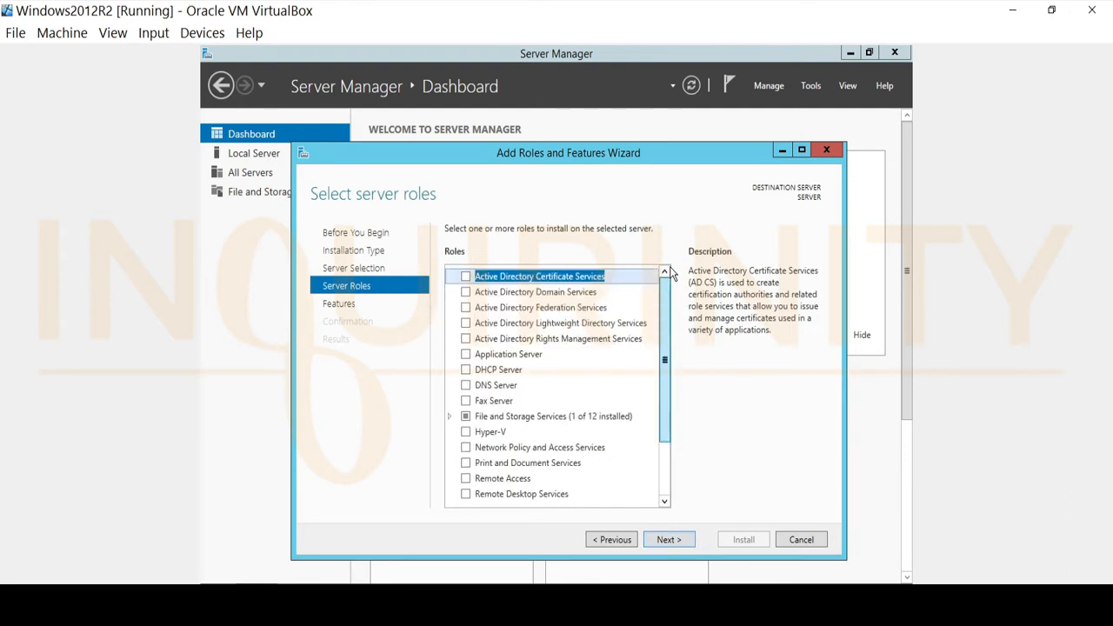
scroll(678, 400, "down", 2)
scroll(668, 330, "up", 2)
scroll(668, 277, "down", 2)
scroll(667, 308, "up", 2)
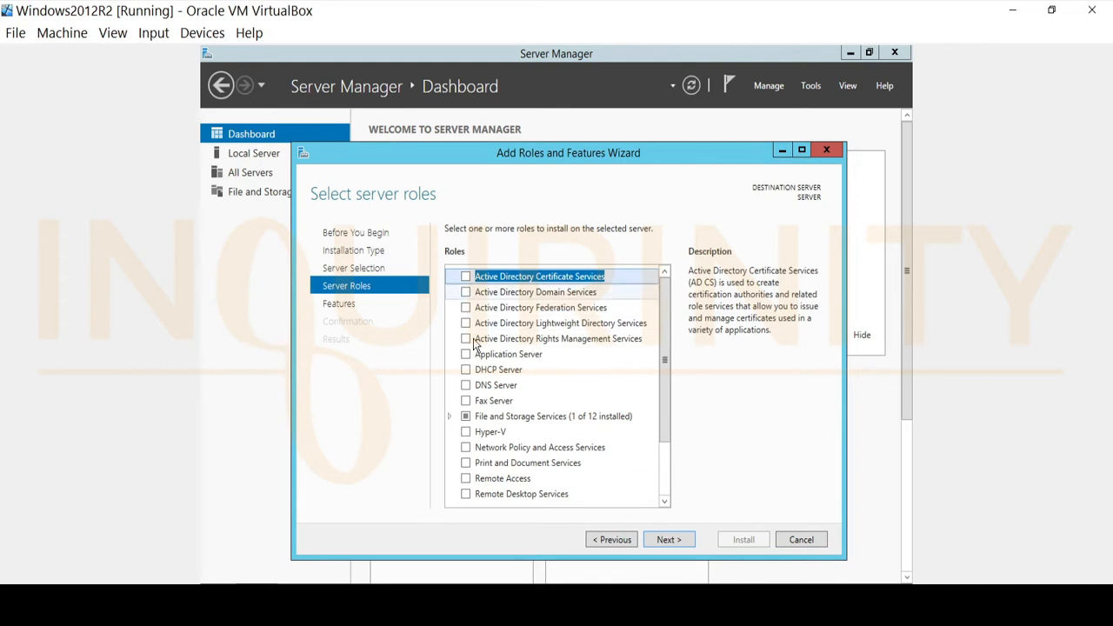
left_click(465, 371)
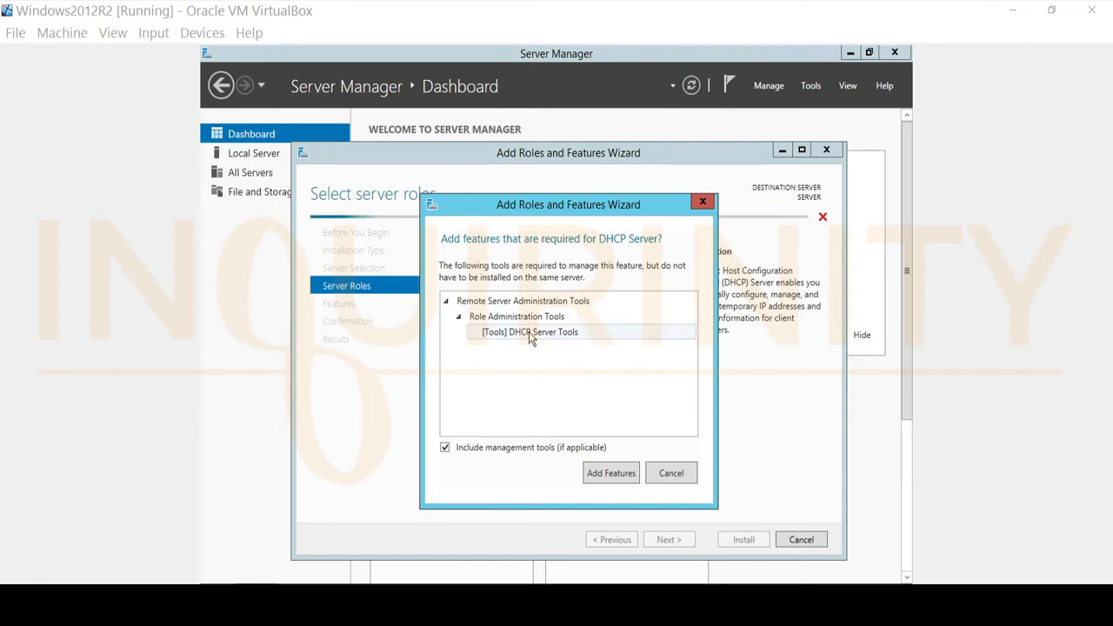
left_click(612, 474)
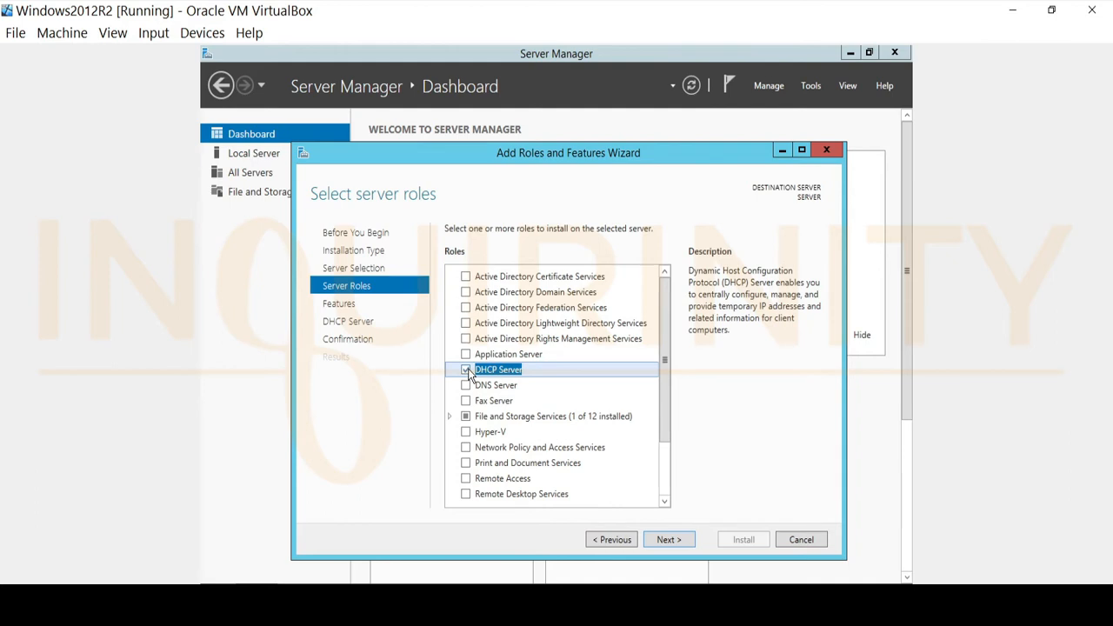
left_click(668, 539)
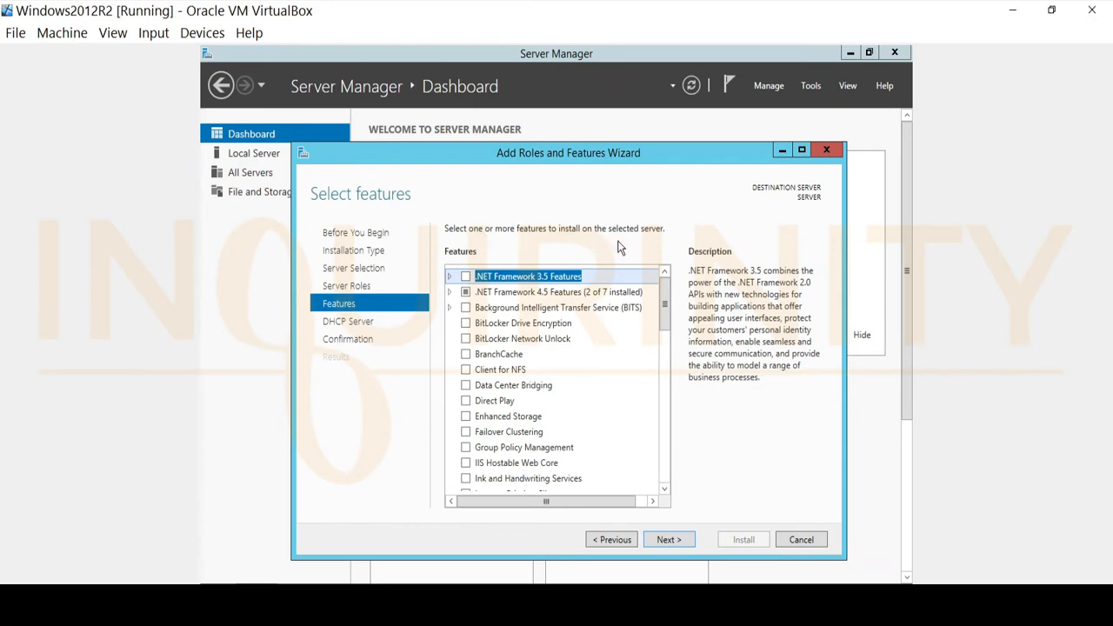
Step: Skip the features and DHCP Server pages without extra selections, install the role, and close the wizard
left_click_drag(666, 320, 658, 296)
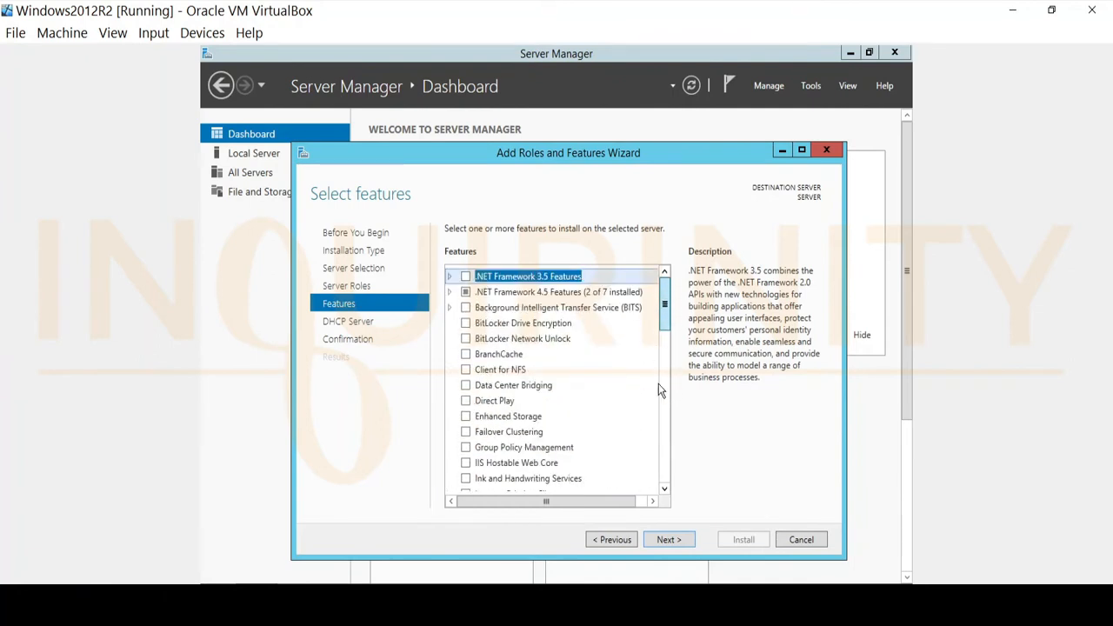
left_click_drag(658, 390, 664, 423)
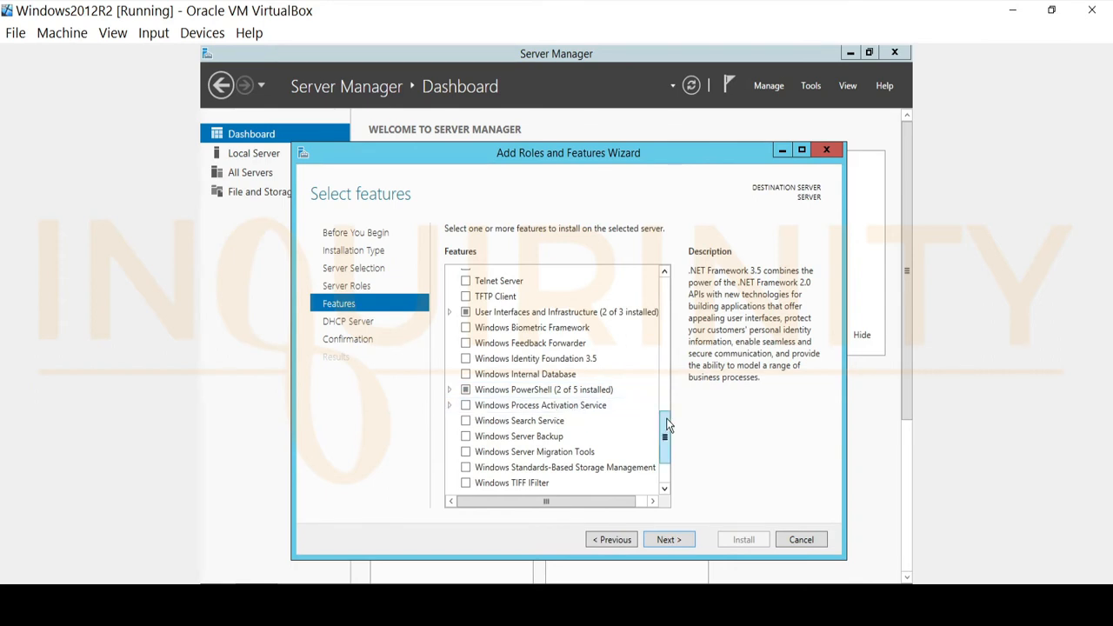
left_click_drag(667, 424, 665, 271)
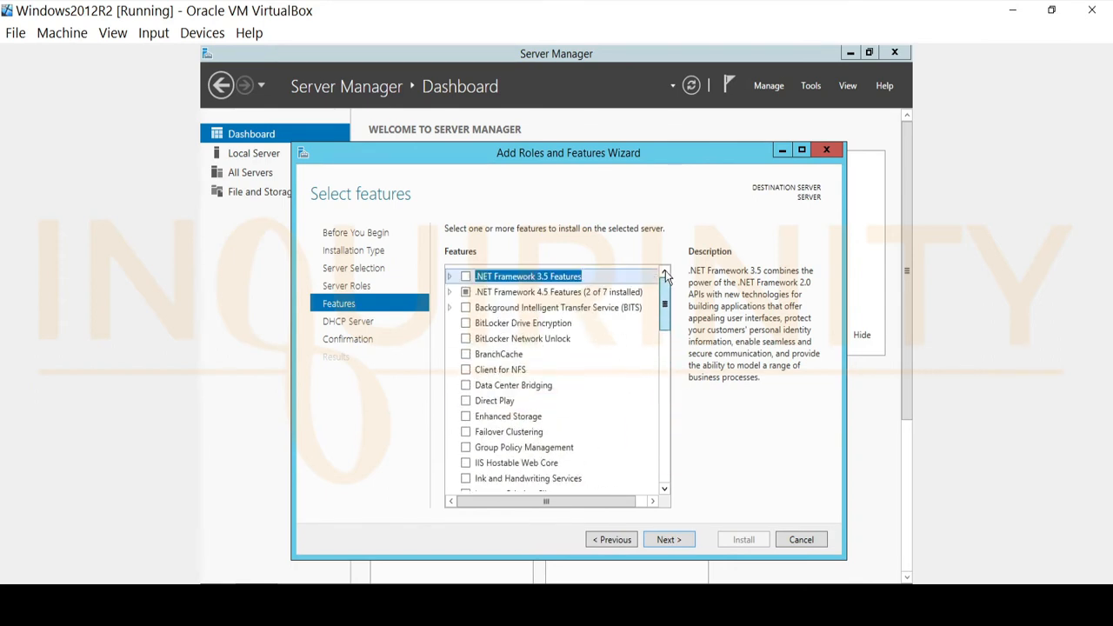
left_click(666, 540)
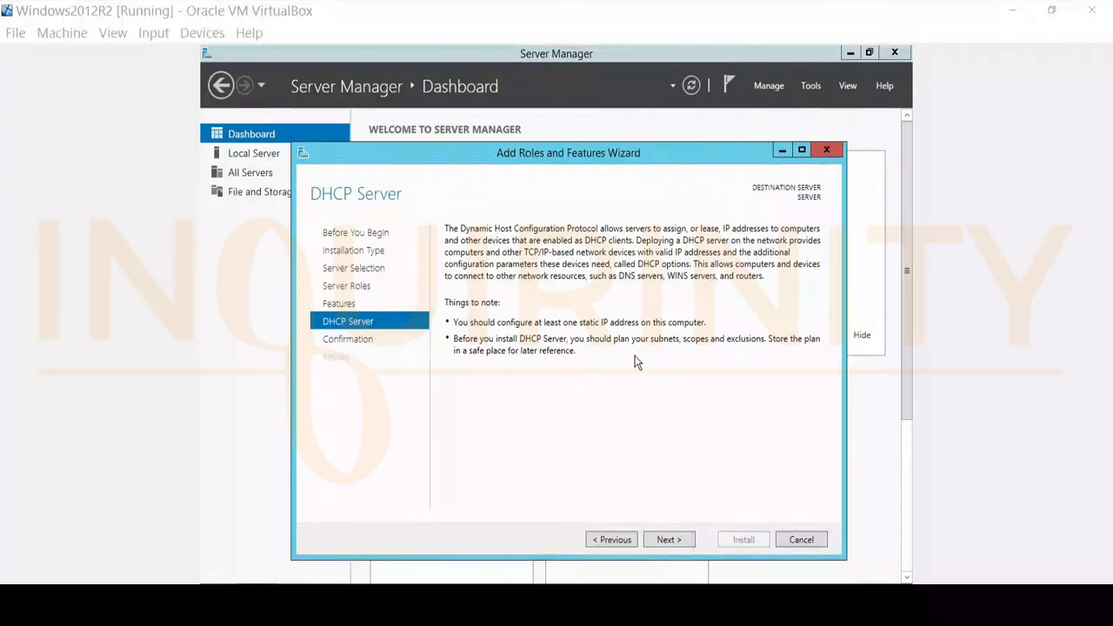
left_click(666, 540)
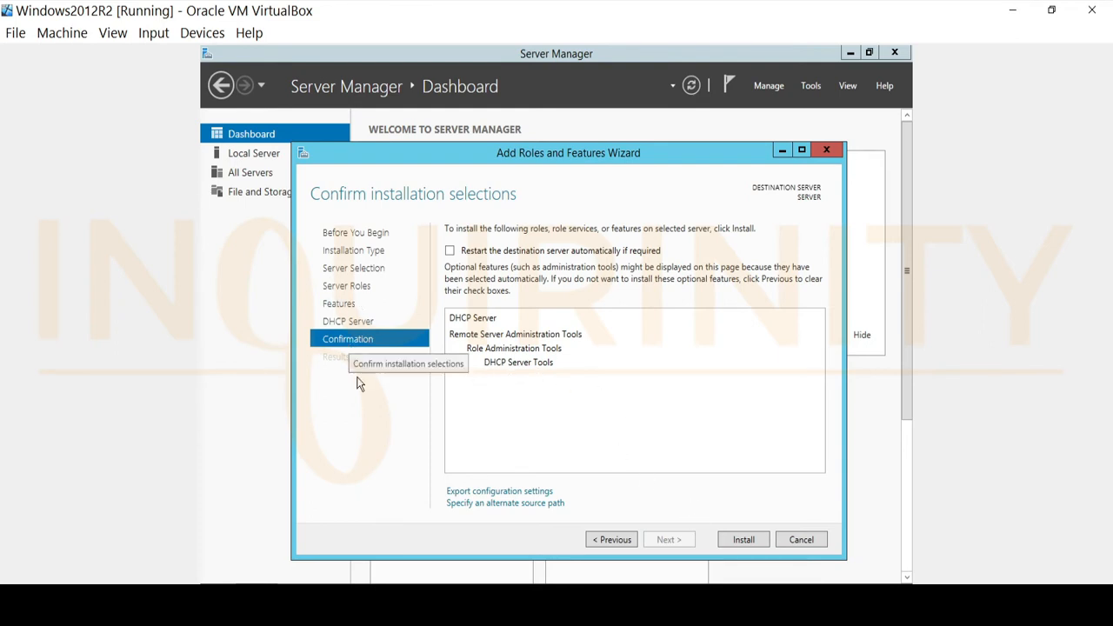
left_click(743, 540)
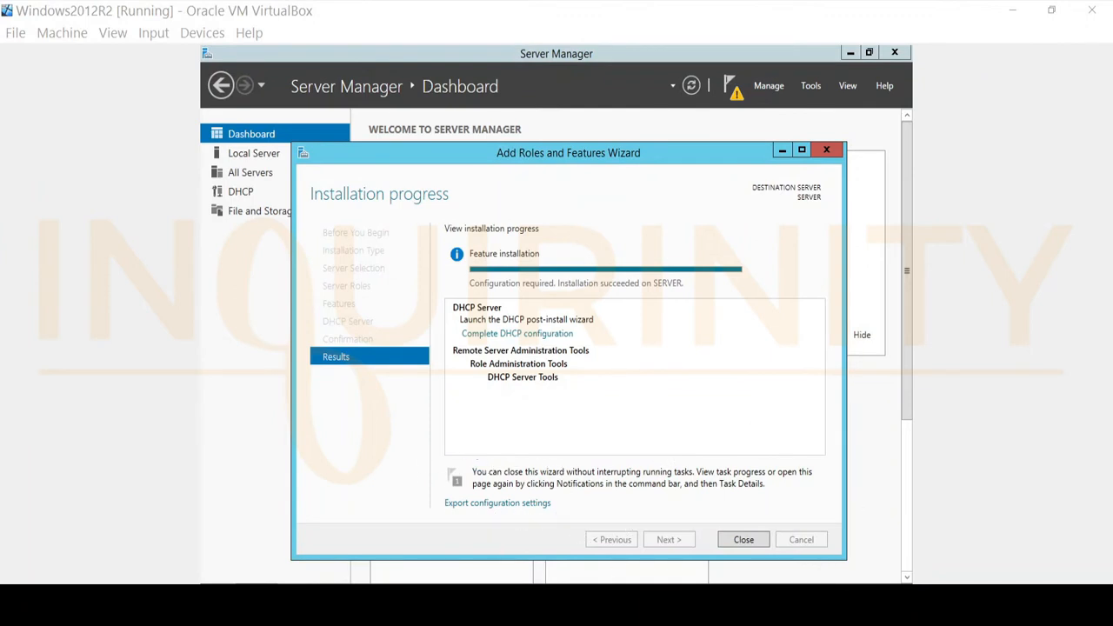
left_click(741, 540)
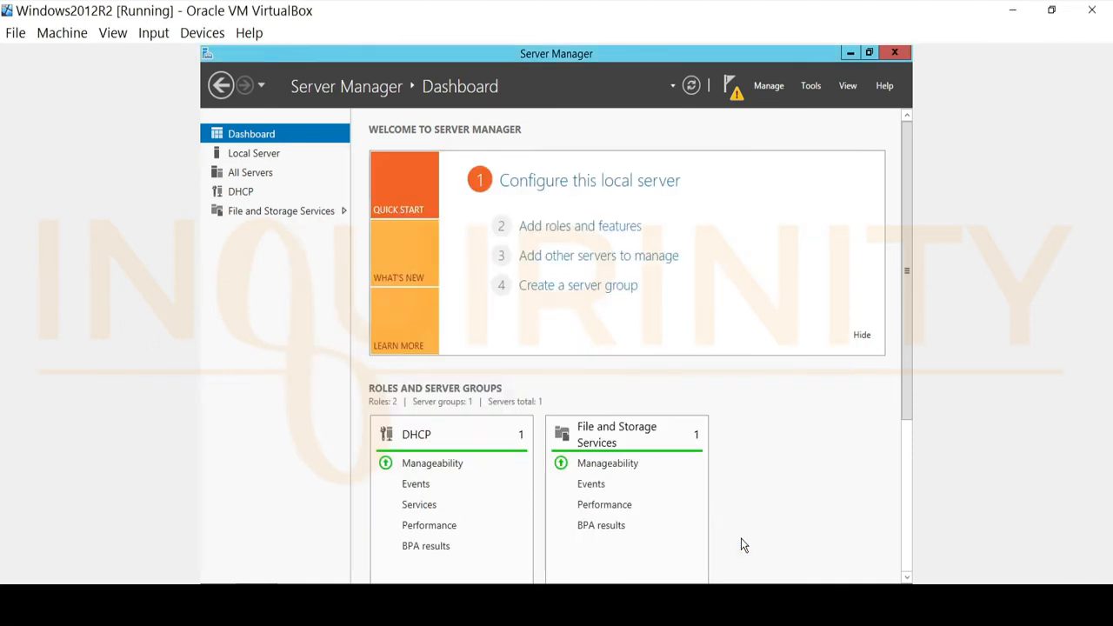
Step: Browse the notifications, the DHCP server page and Administrative Tools for DHCP management options
left_click(731, 90)
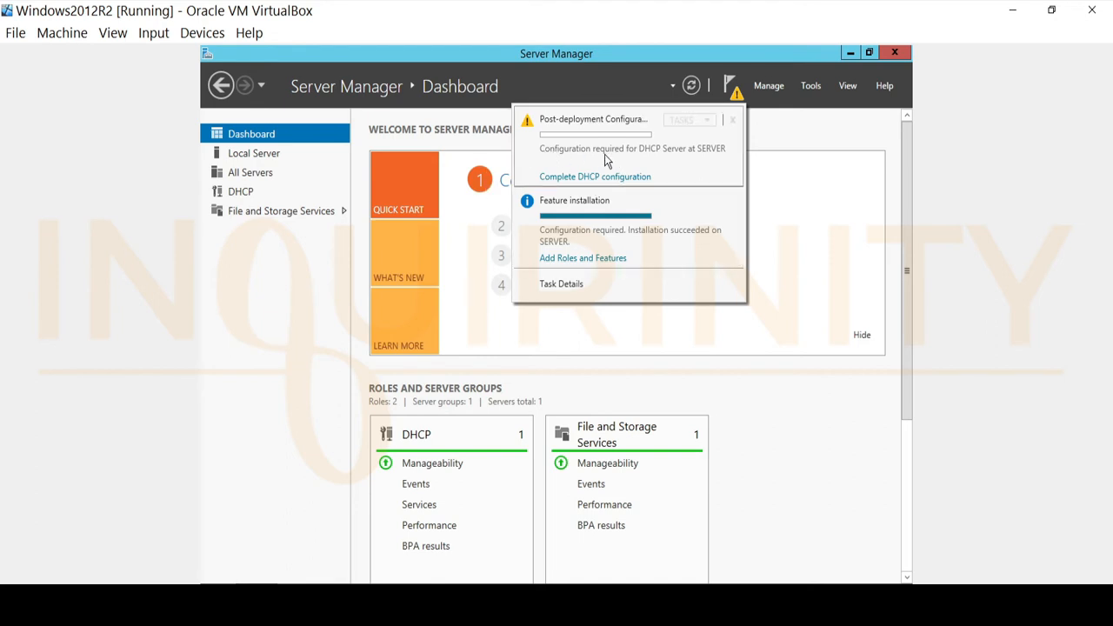
scroll(606, 350, "down", 1)
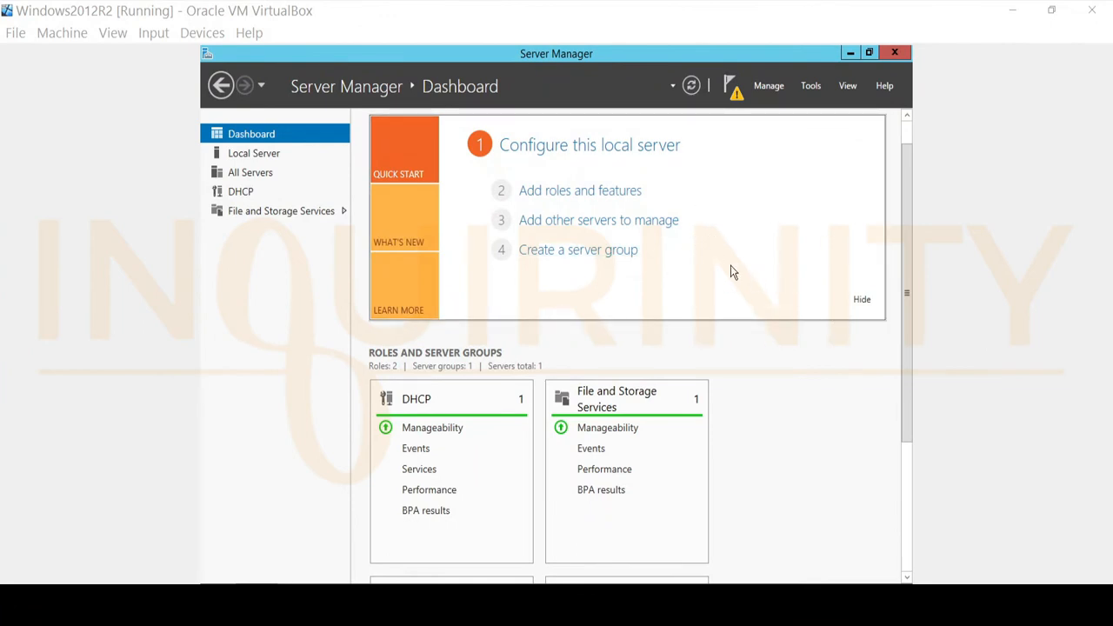
left_click(730, 86)
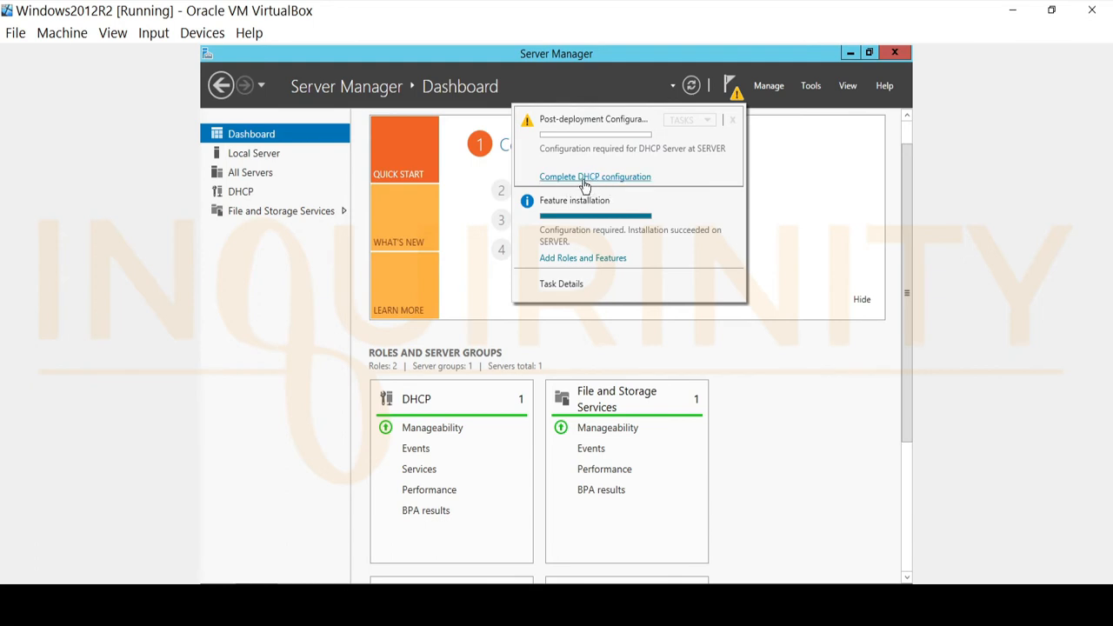
left_click(696, 339)
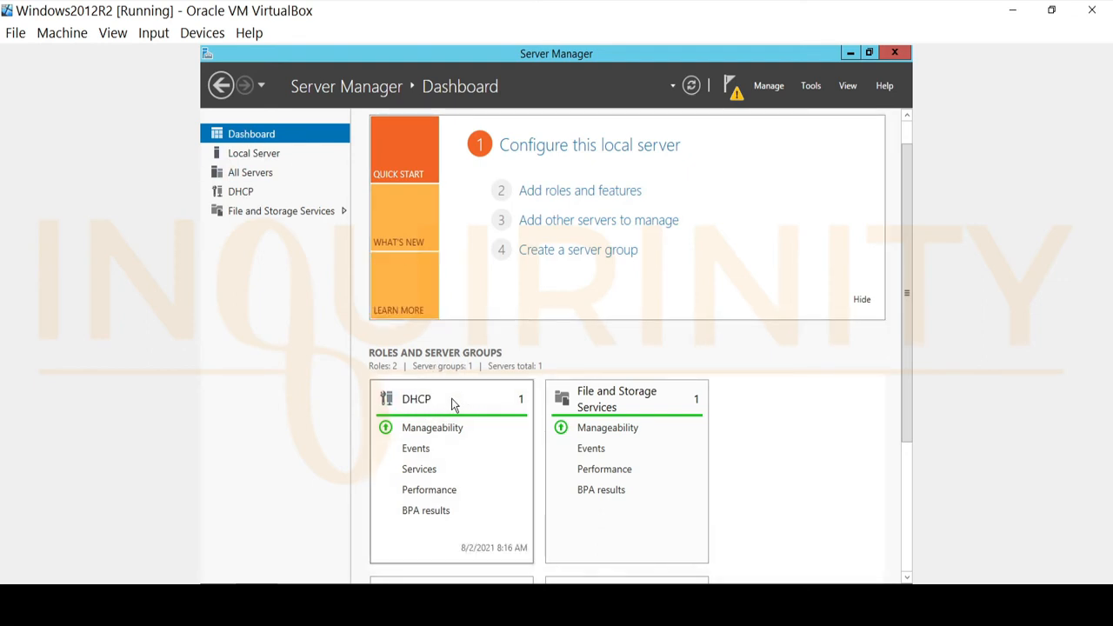
left_click(423, 405)
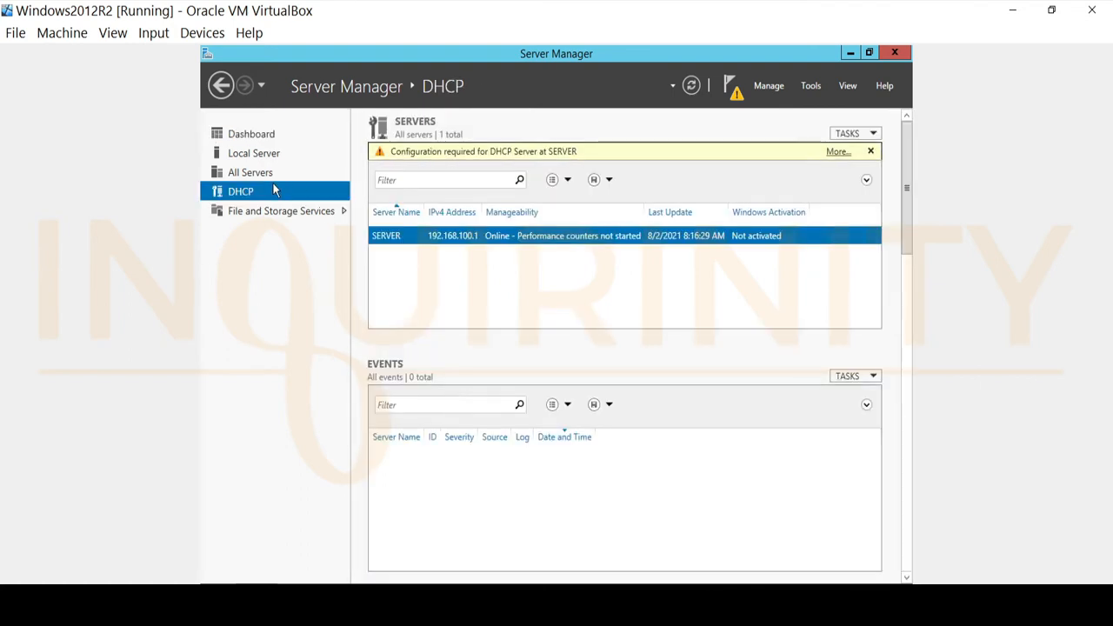
right_click(390, 241)
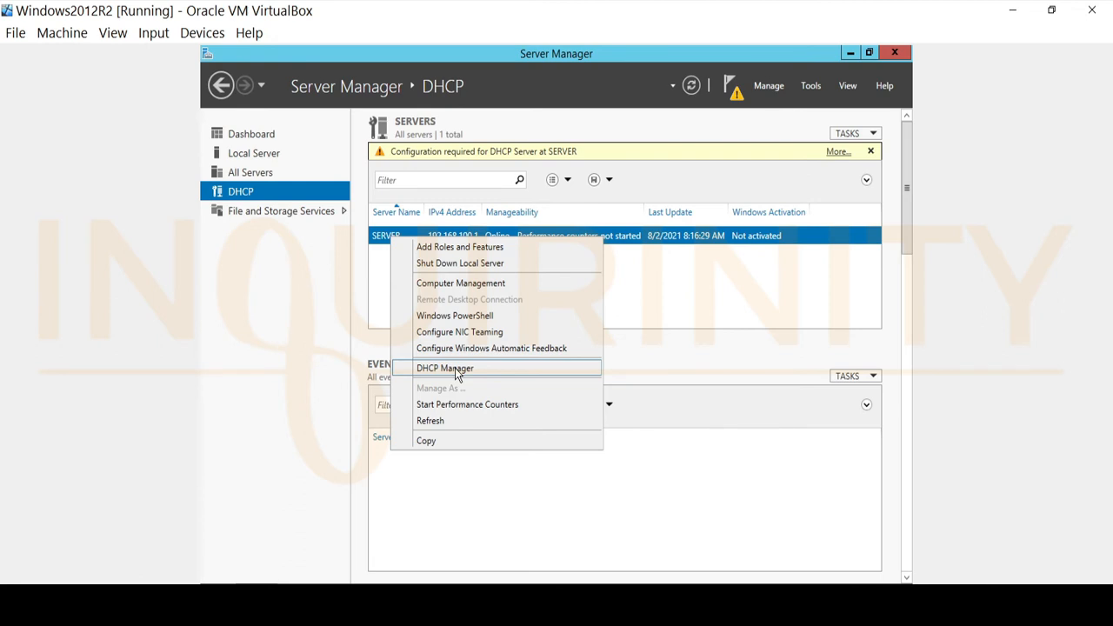
left_click(205, 582)
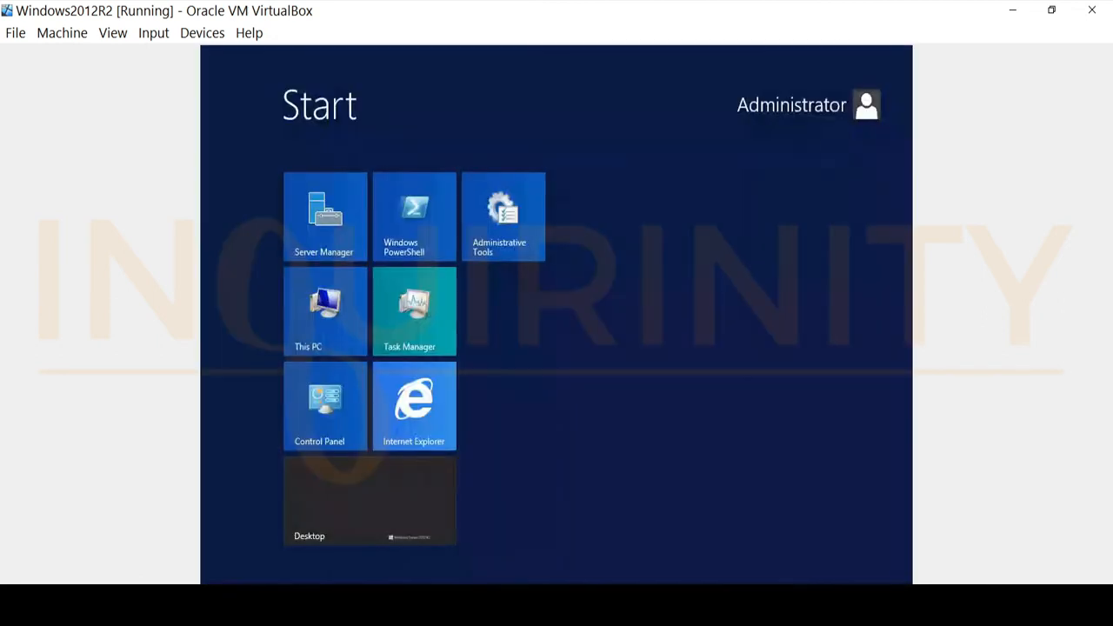
left_click(499, 224)
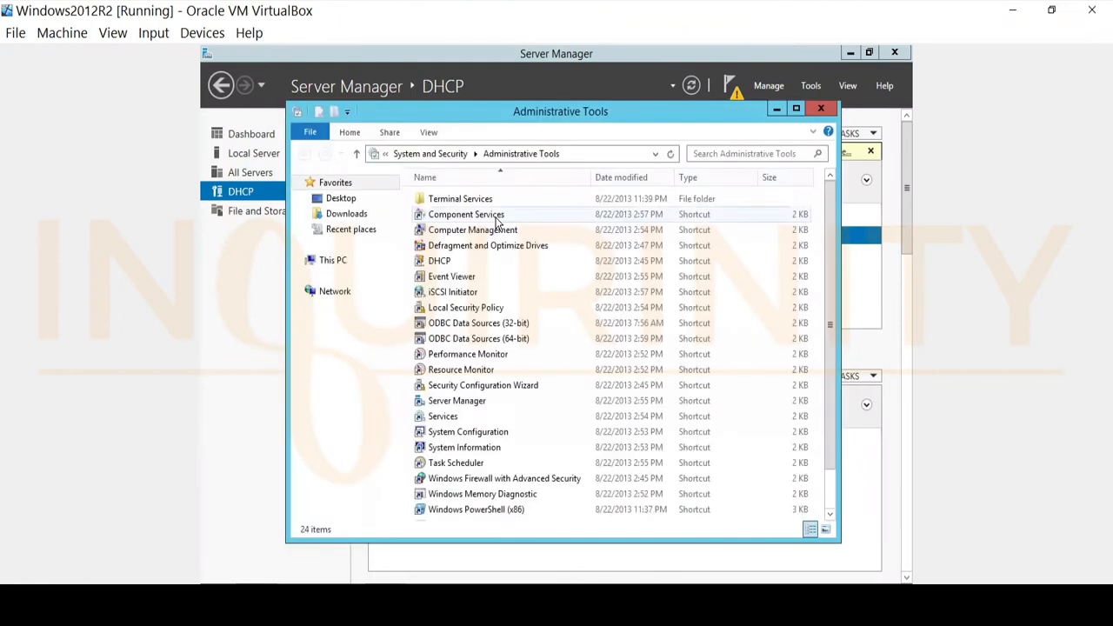
left_click(439, 261)
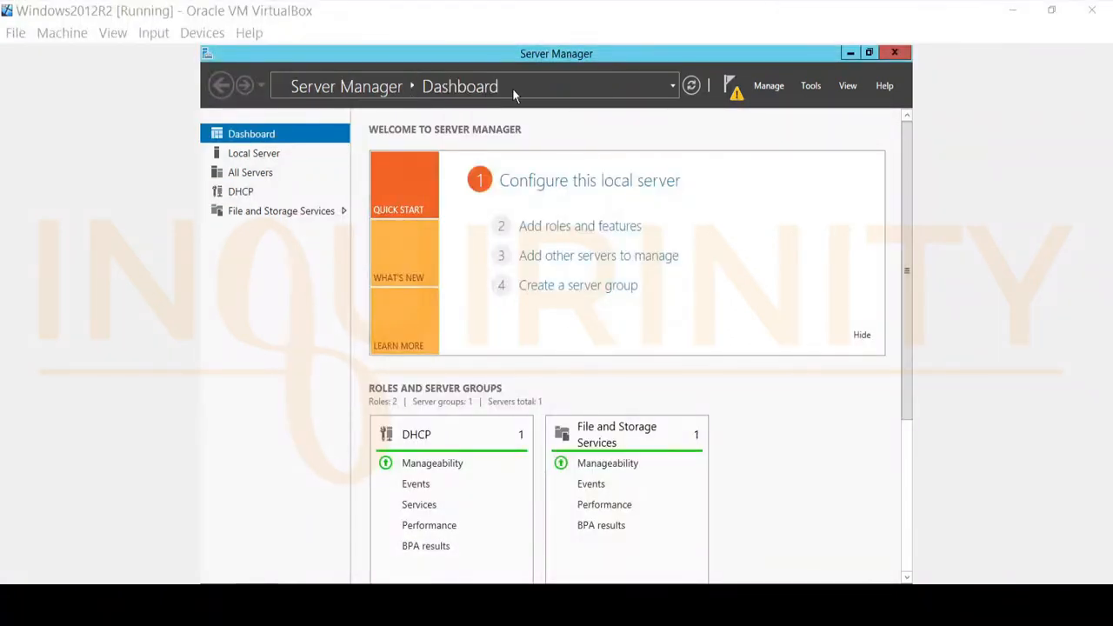
Step: Complete the DHCP post-install configuration by committing creation of the DHCP security groups, then close it
left_click(732, 91)
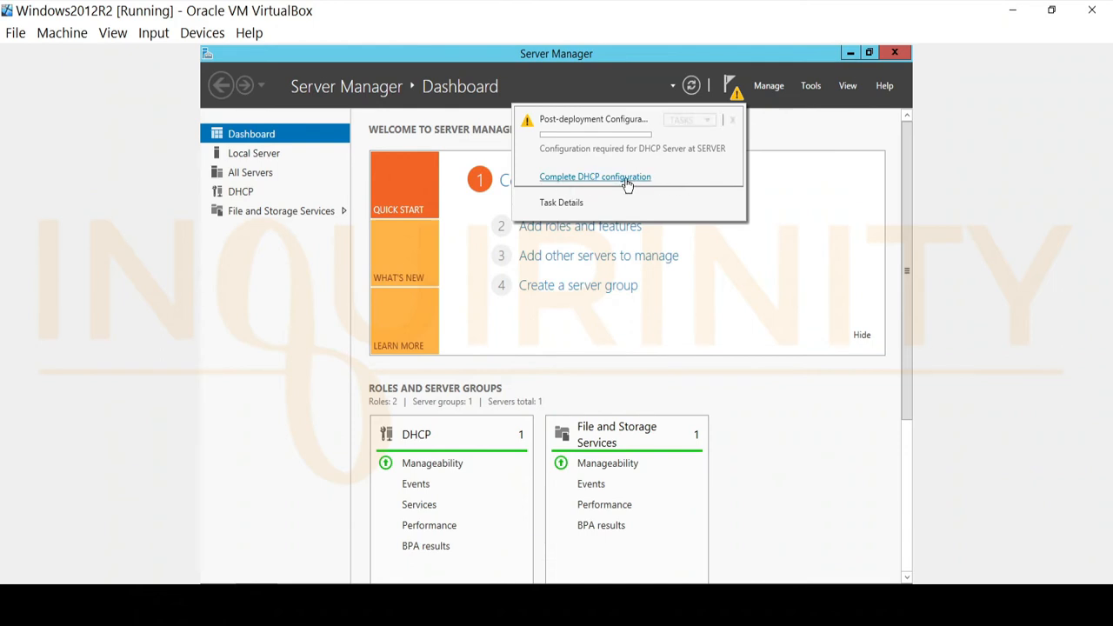
left_click(596, 179)
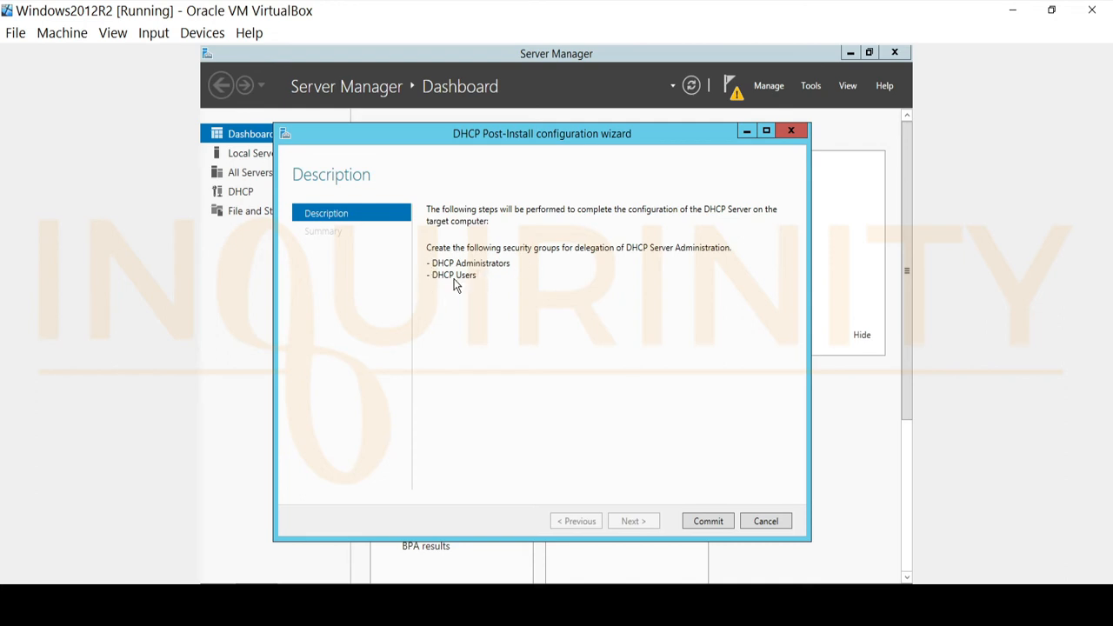
left_click(707, 520)
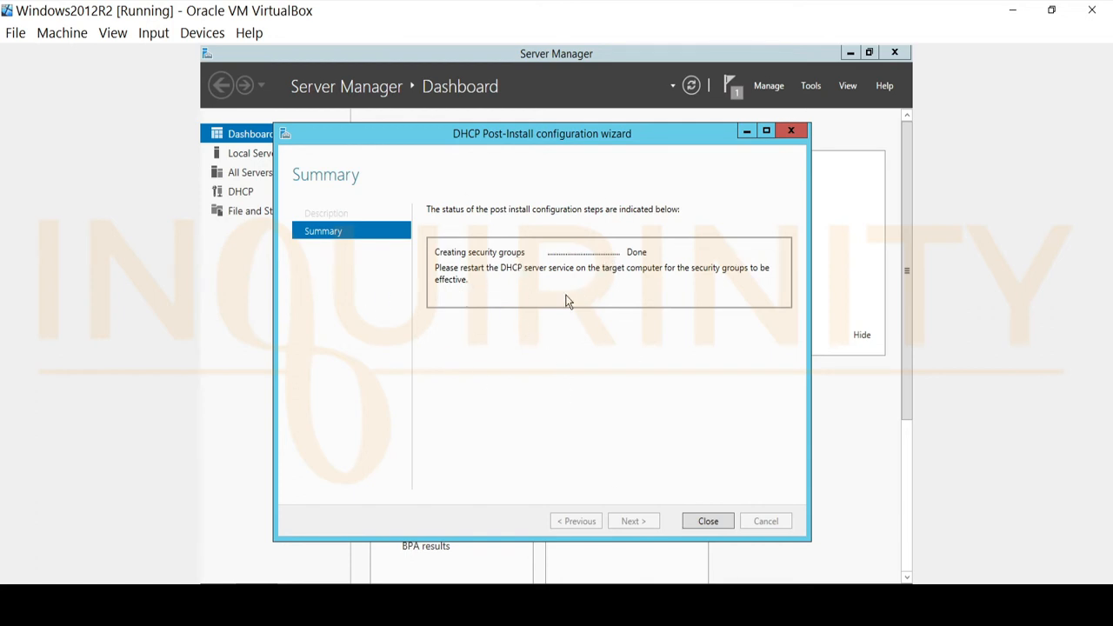
left_click(709, 522)
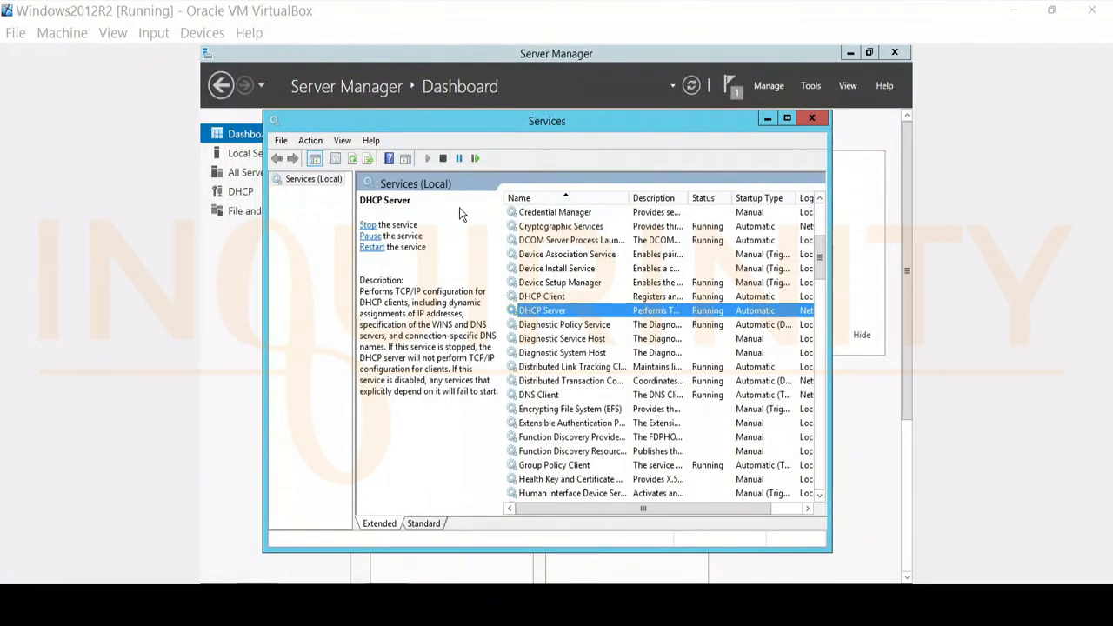
Step: Restart the DHCP Server service and close the Services window
right_click(556, 318)
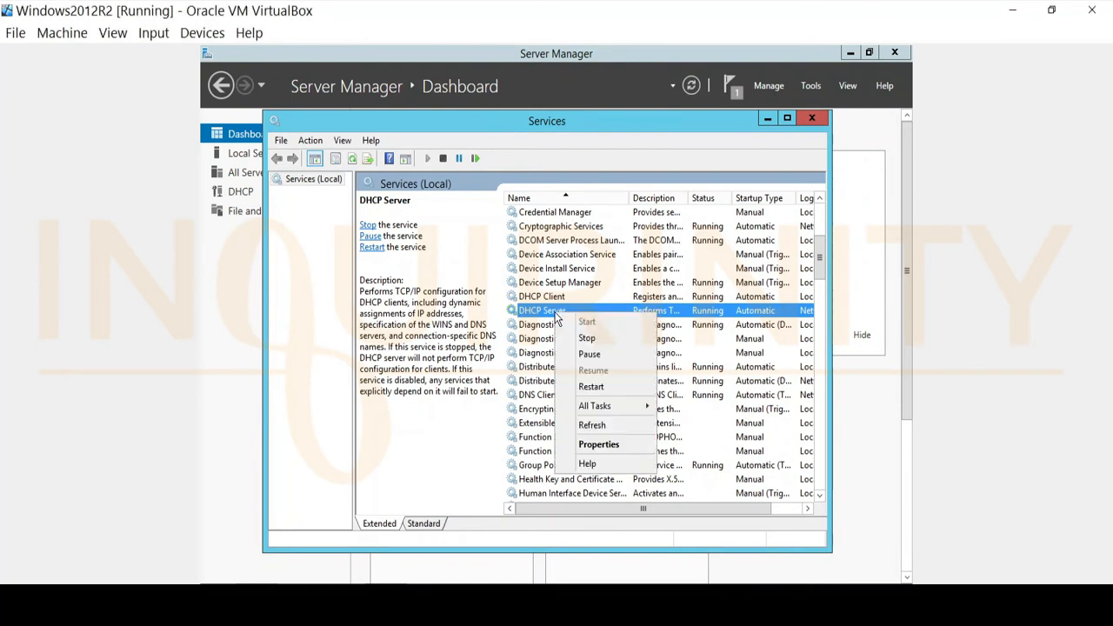
left_click(591, 386)
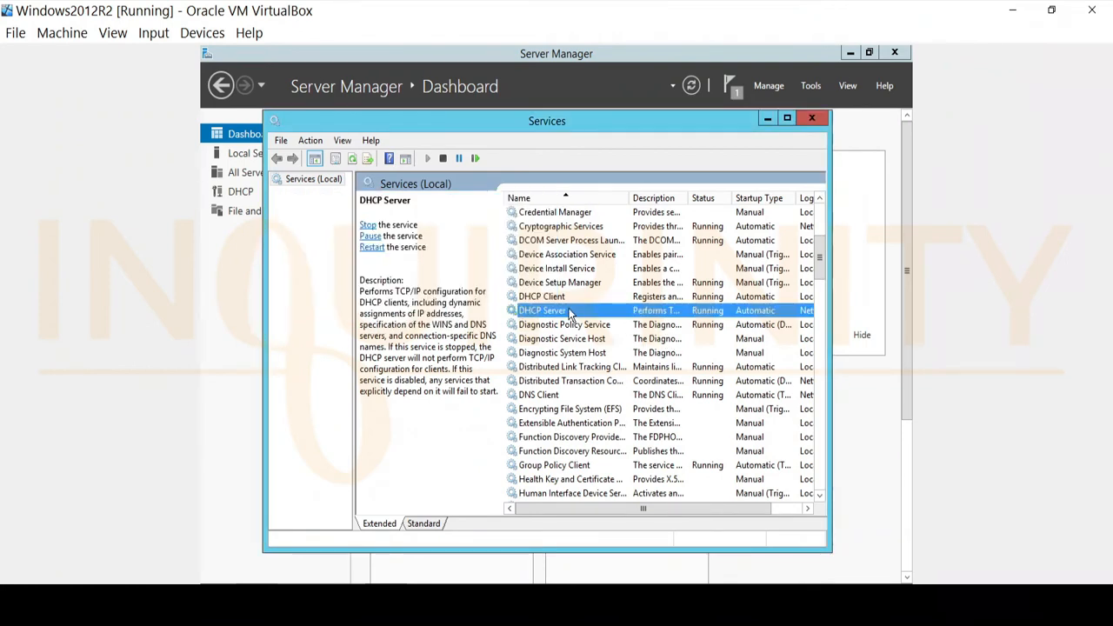
left_click(809, 118)
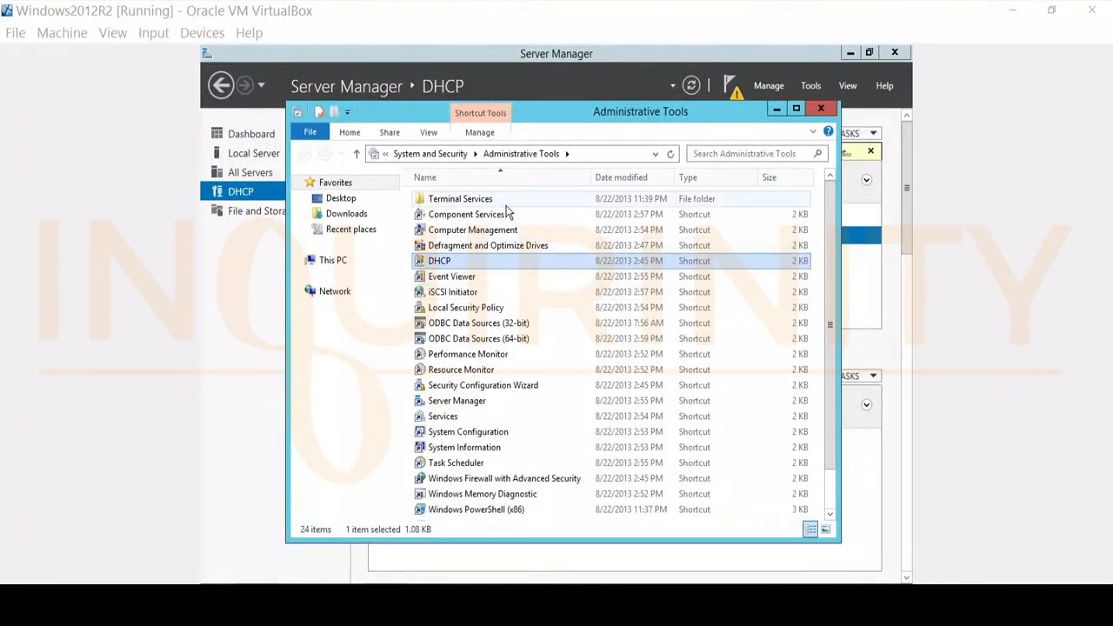
Step: Open the DHCP console from Administrative Tools, maximise it, and expand the server node
double_click(450, 265)
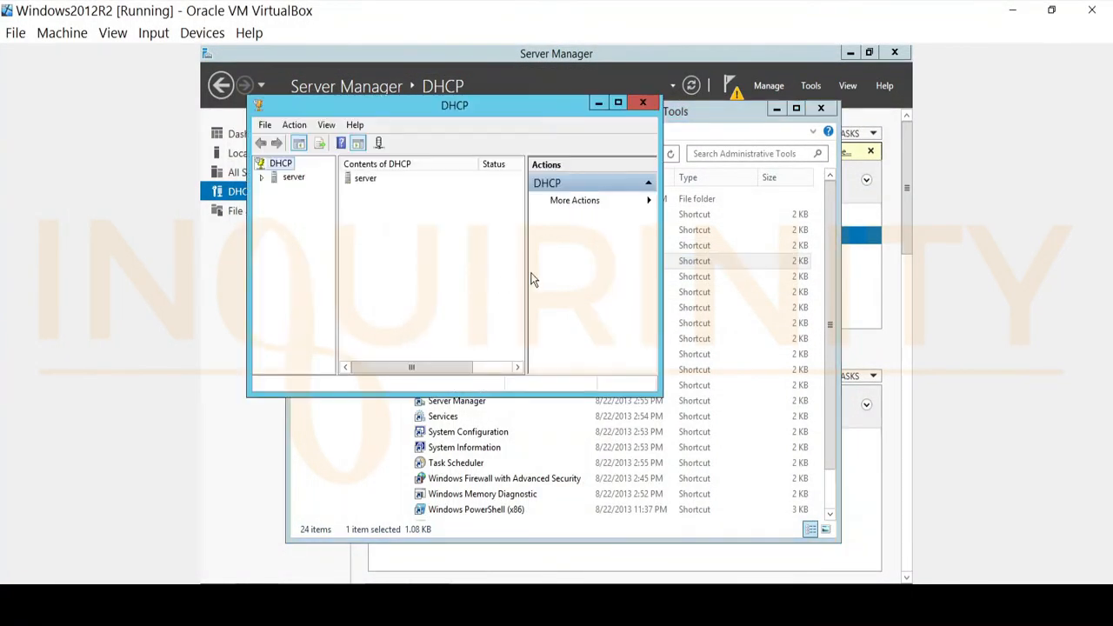
left_click(618, 102)
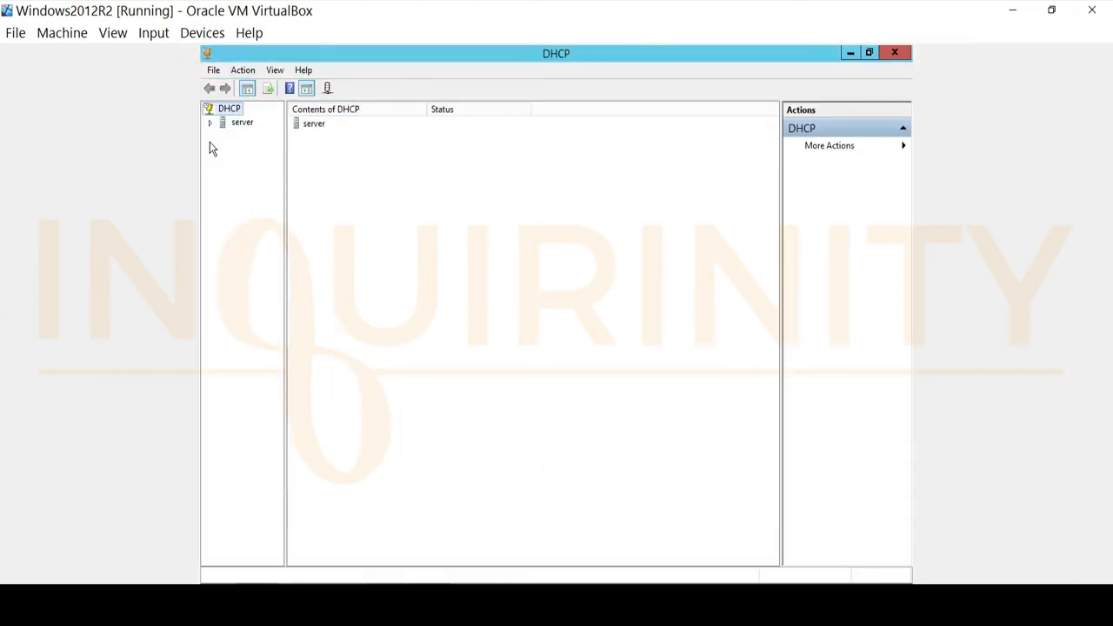
double_click(237, 127)
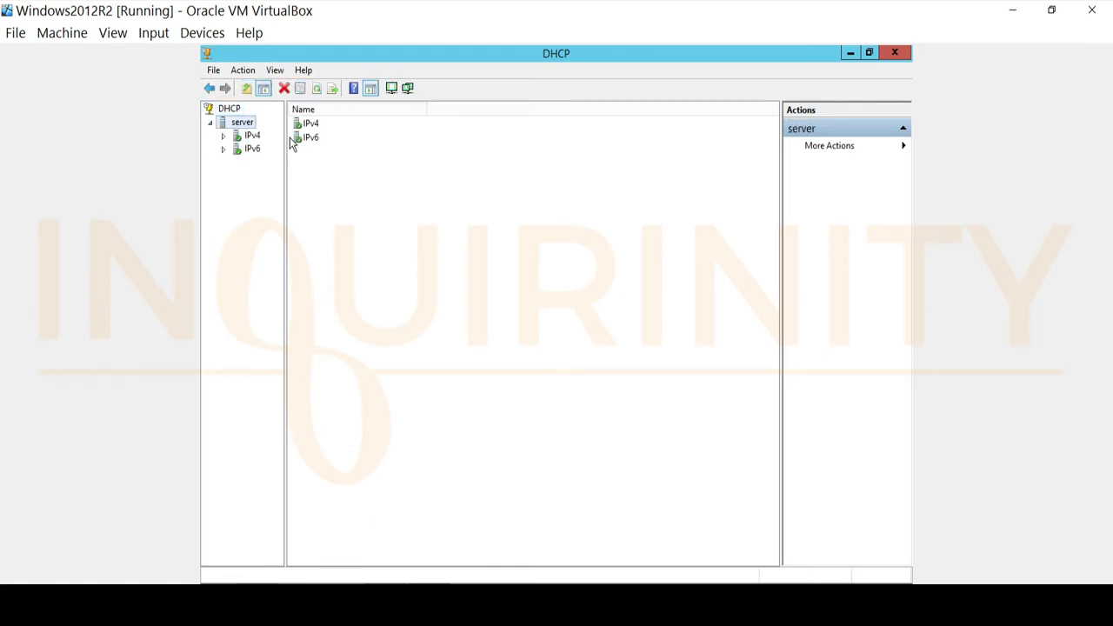
Step: Expand the IPv4 and IPv6 nodes and browse Server Options, Policies and the Allow and Deny filters
left_click(222, 137)
left_click_drag(286, 165, 435, 171)
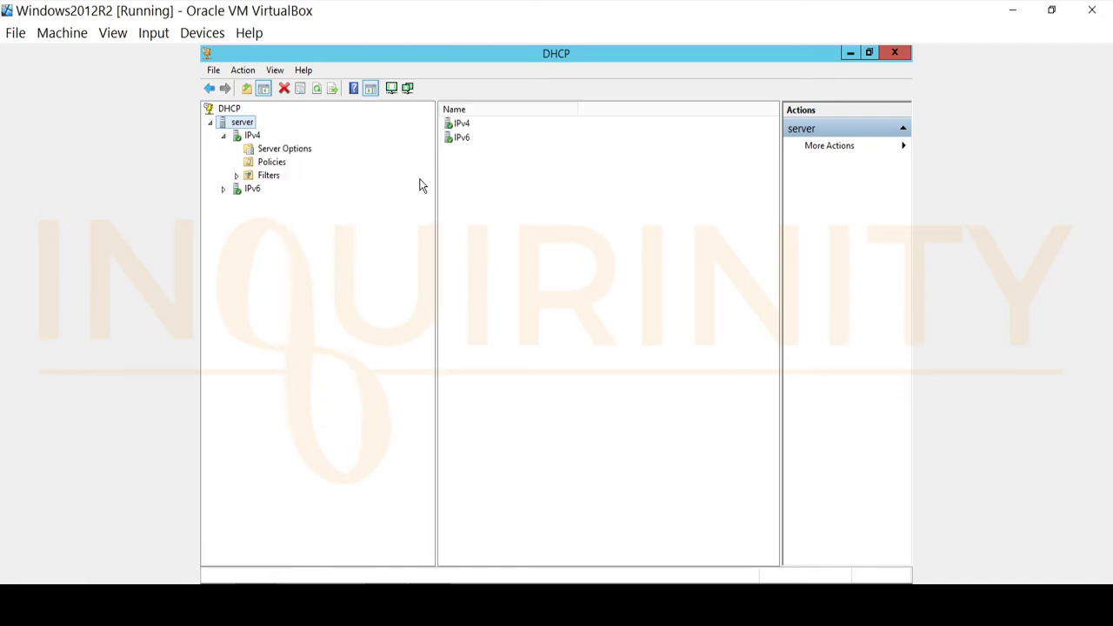
left_click(224, 190)
left_click(252, 136)
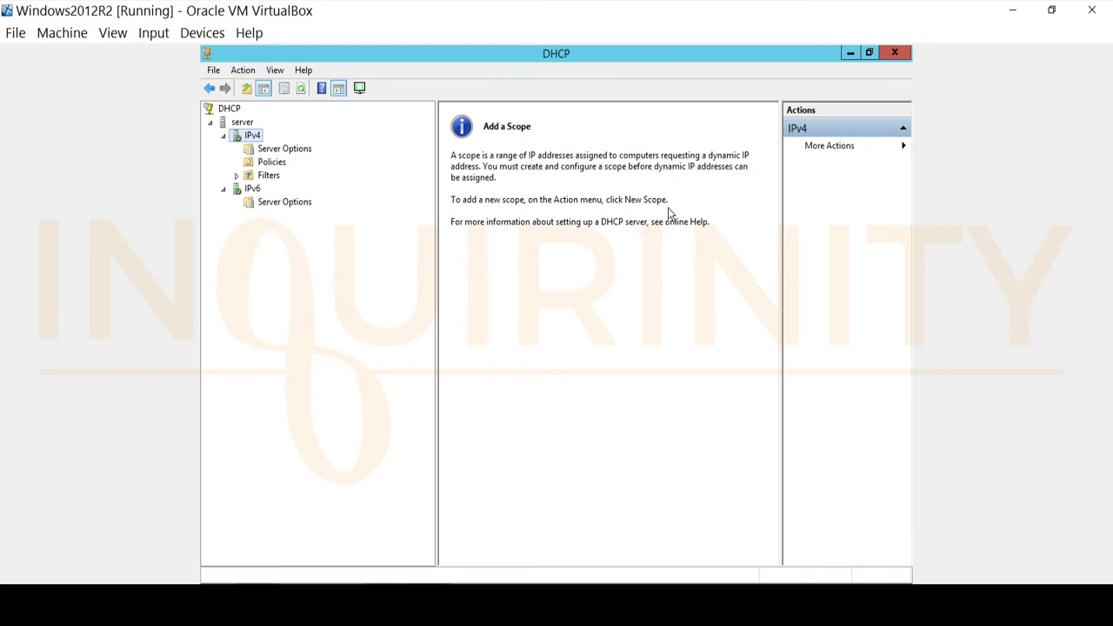
left_click(266, 166)
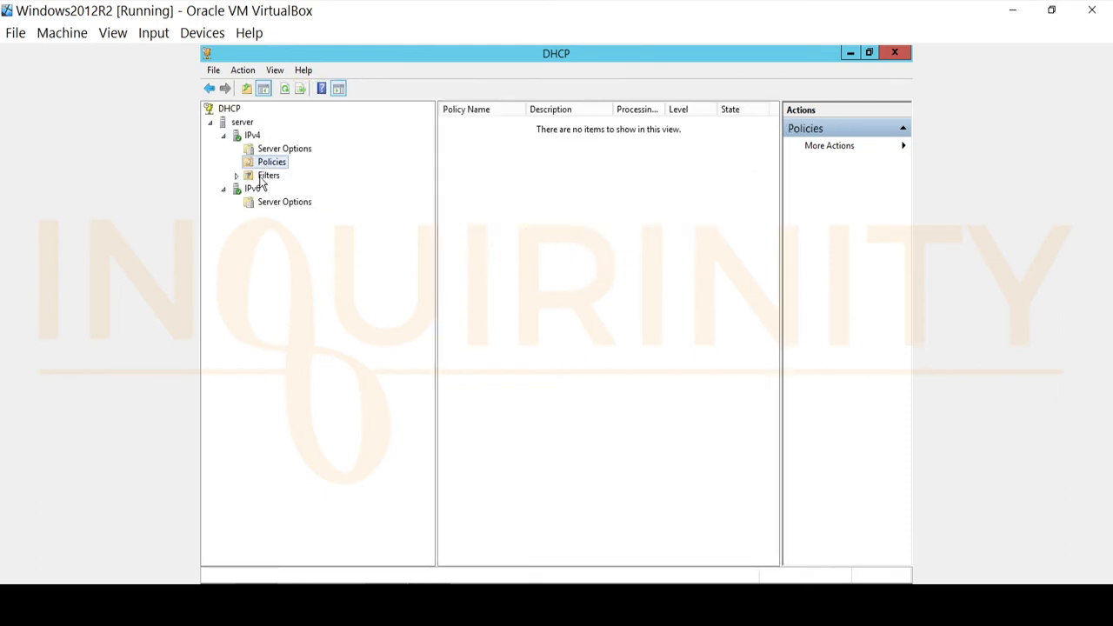
double_click(265, 177)
left_click(280, 190)
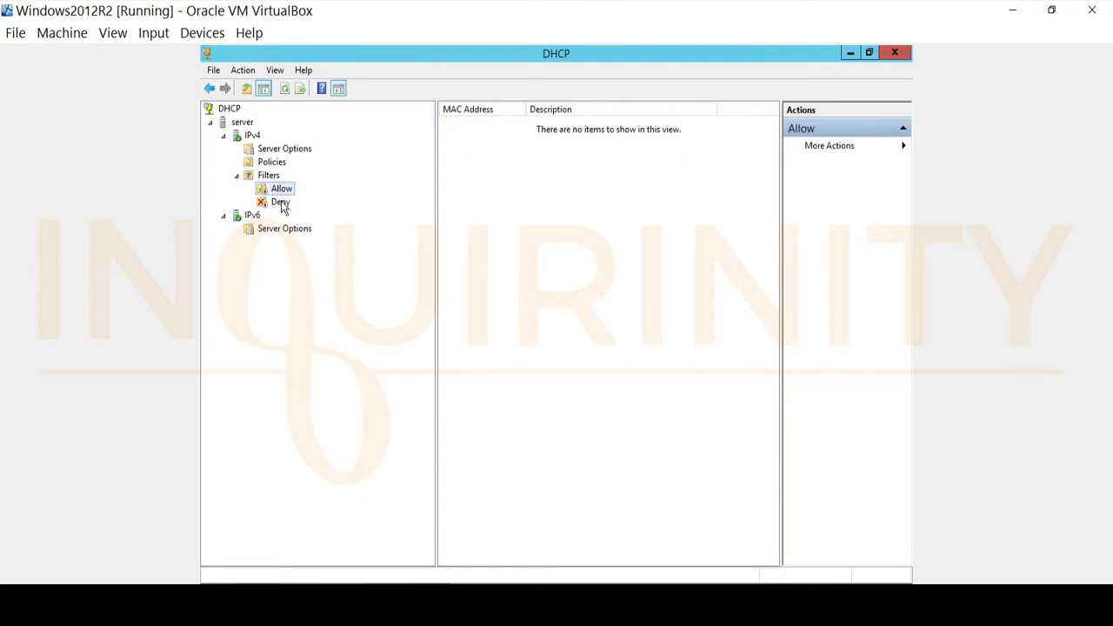
left_click(282, 204)
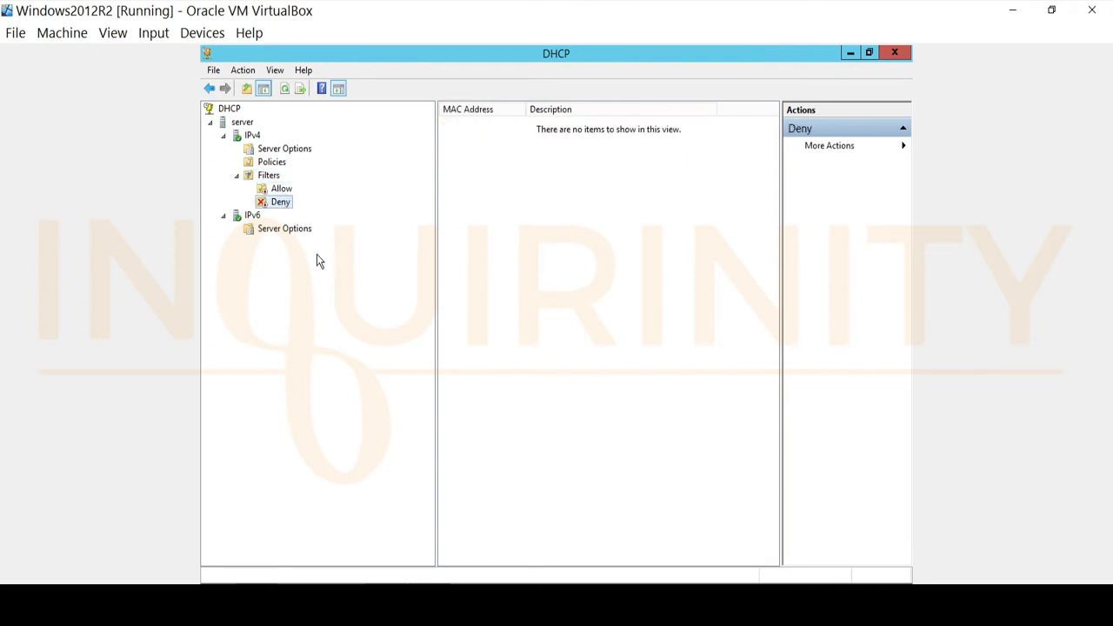
Step: Start a new IPv4 scope named LAN with the description Local Area Network
left_click(252, 136)
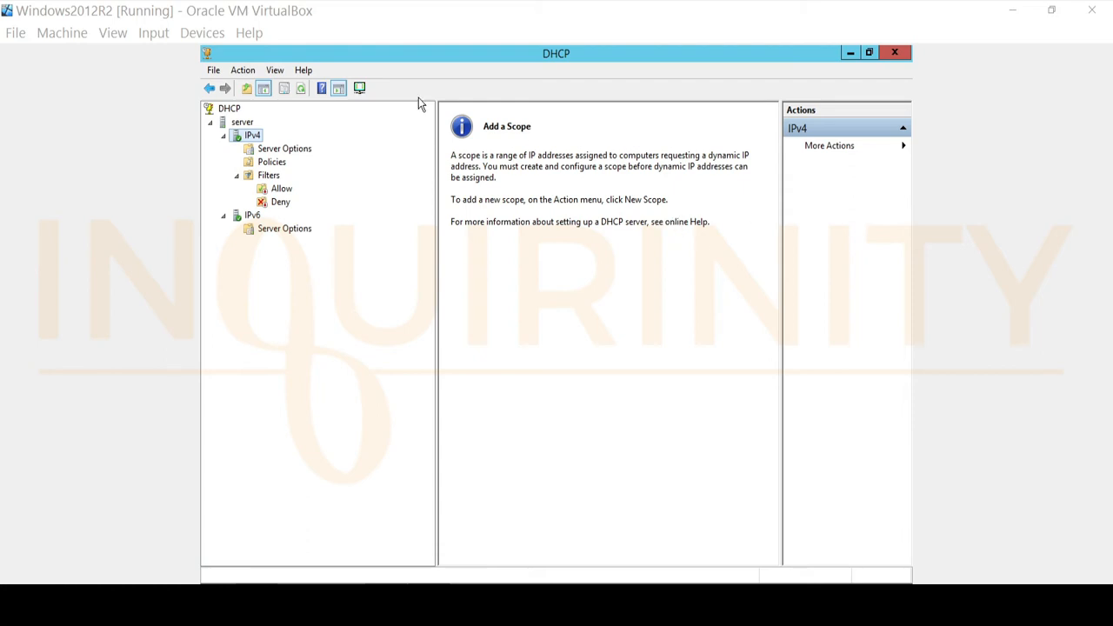
left_click(245, 73)
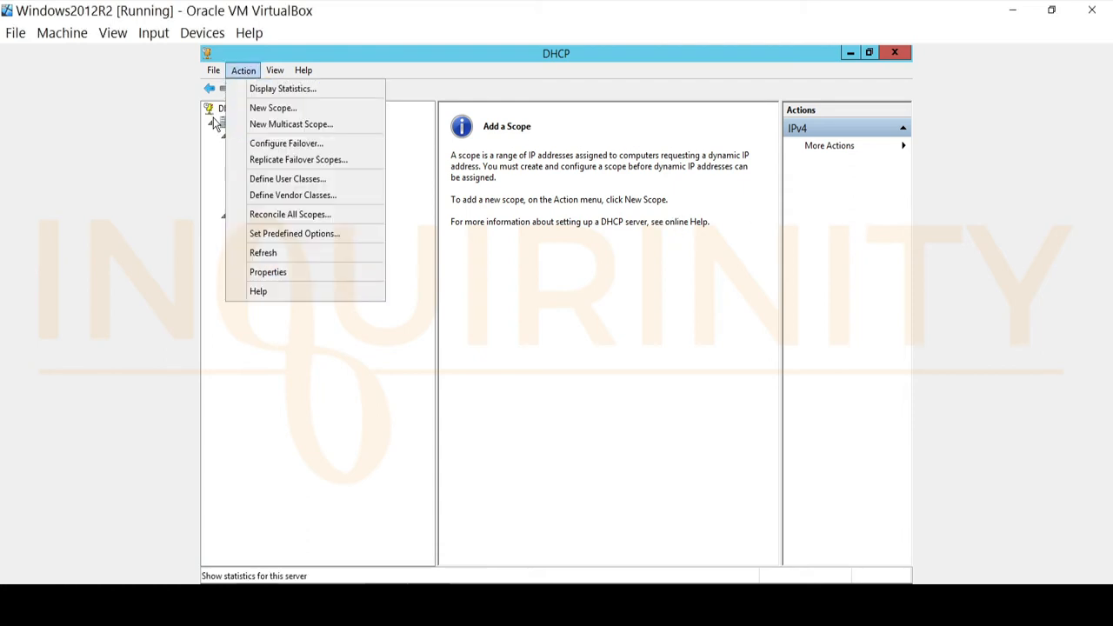
left_click(273, 109)
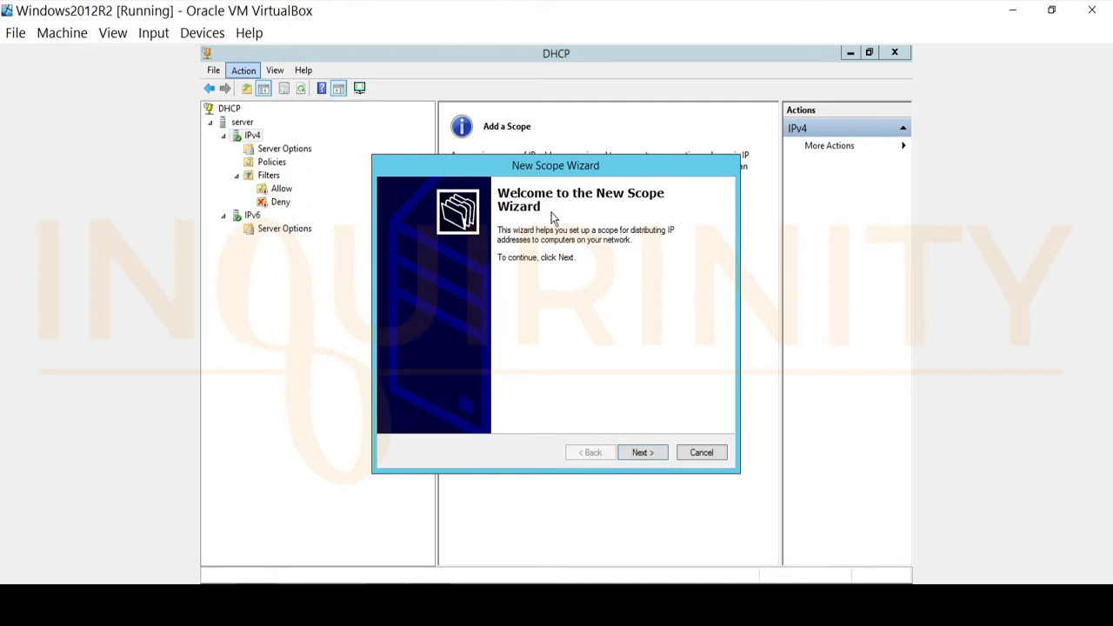
left_click(647, 453)
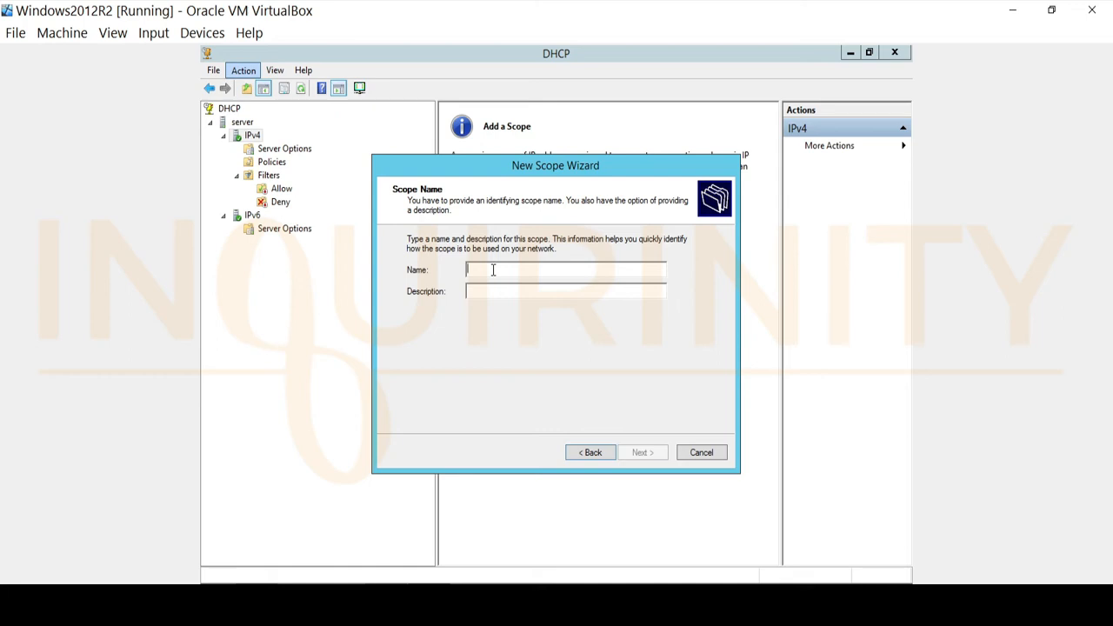
type("LAN")
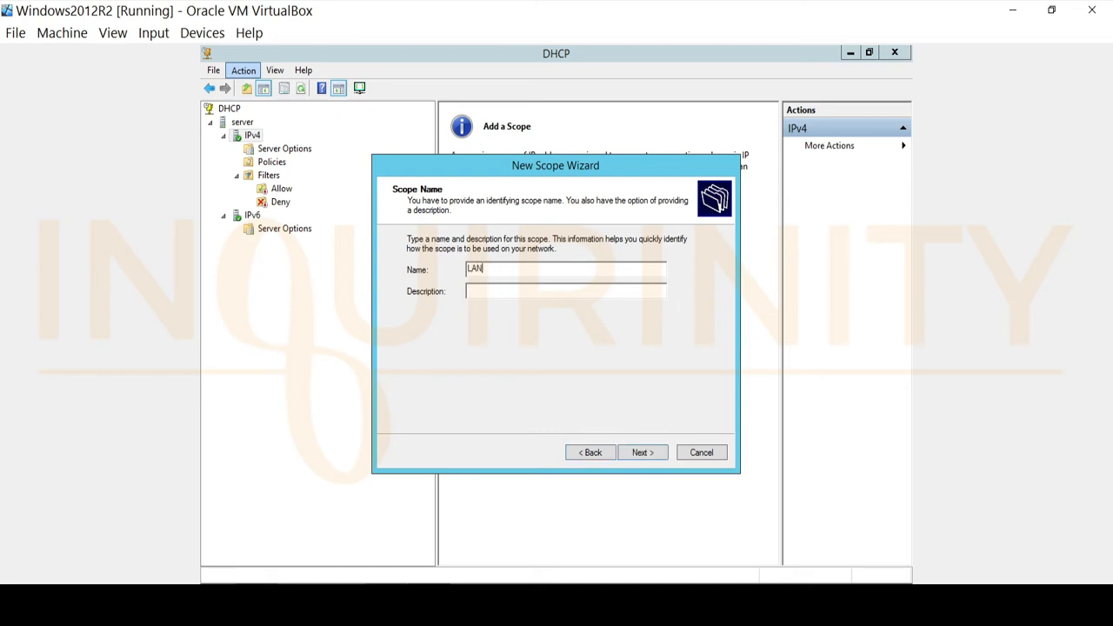
left_click(492, 290)
type("Local Area Network")
left_click_drag(492, 269, 378, 268)
key("Tab")
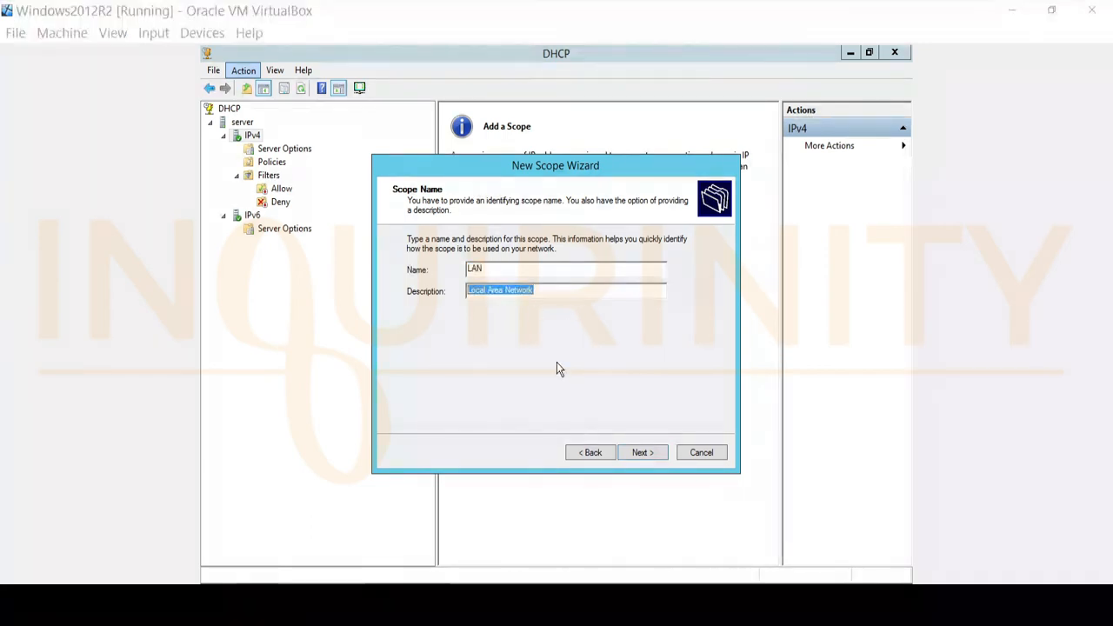
left_click(643, 453)
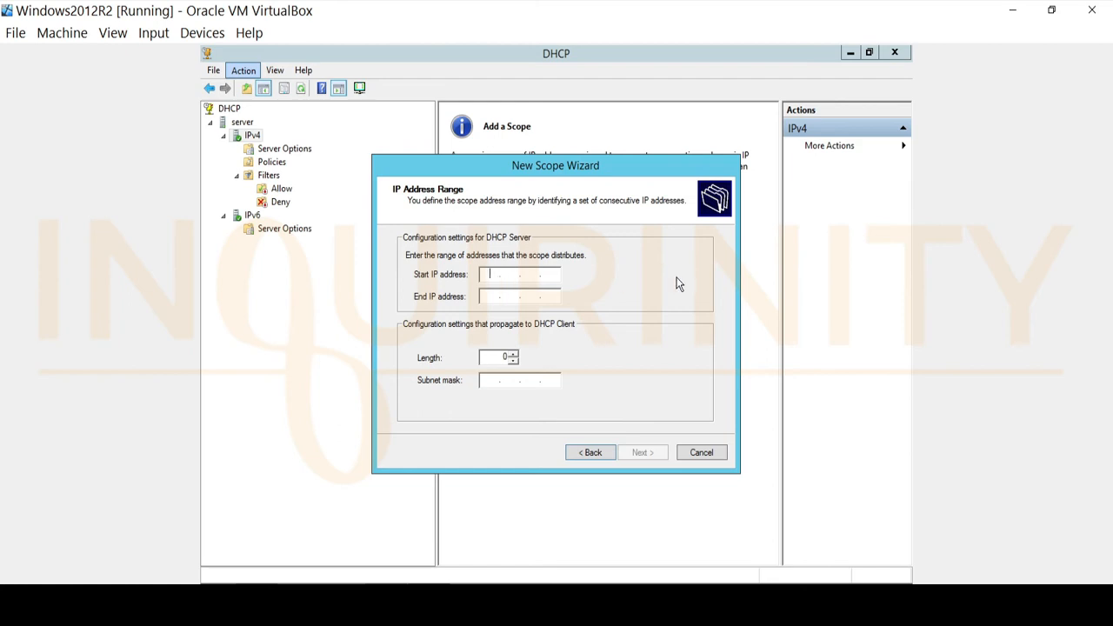
Step: Set the scope's address range from 192.168.100.100 to 192.168.100.200 with a /24 subnet mask
type("192 . 168 . 100 . 100")
left_click(497, 296)
type("192 . ")
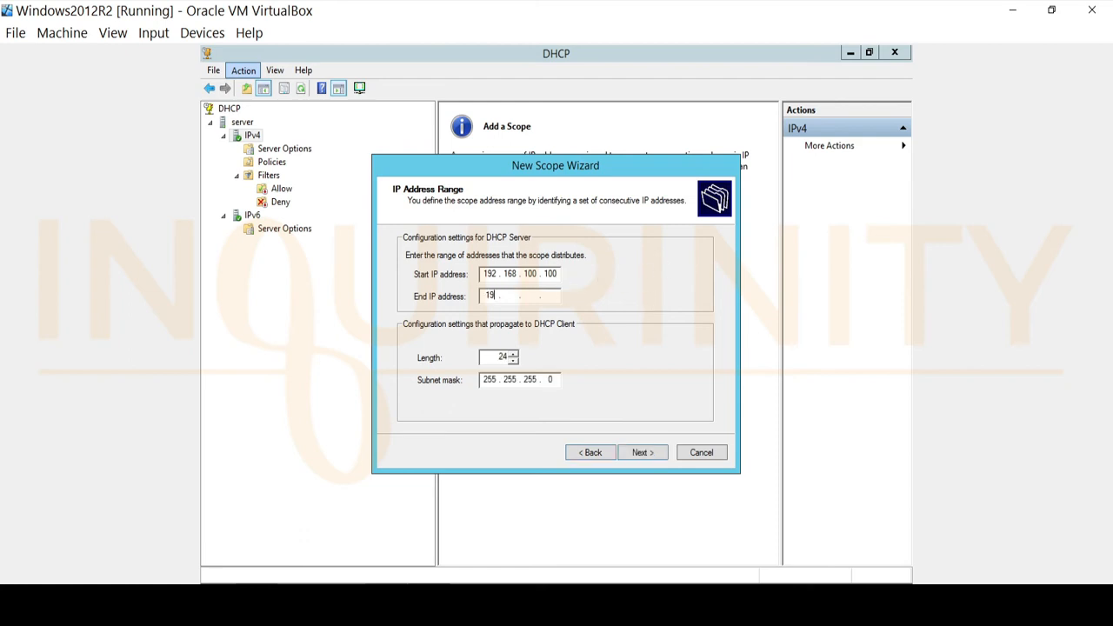
type("168 . 100 . 200")
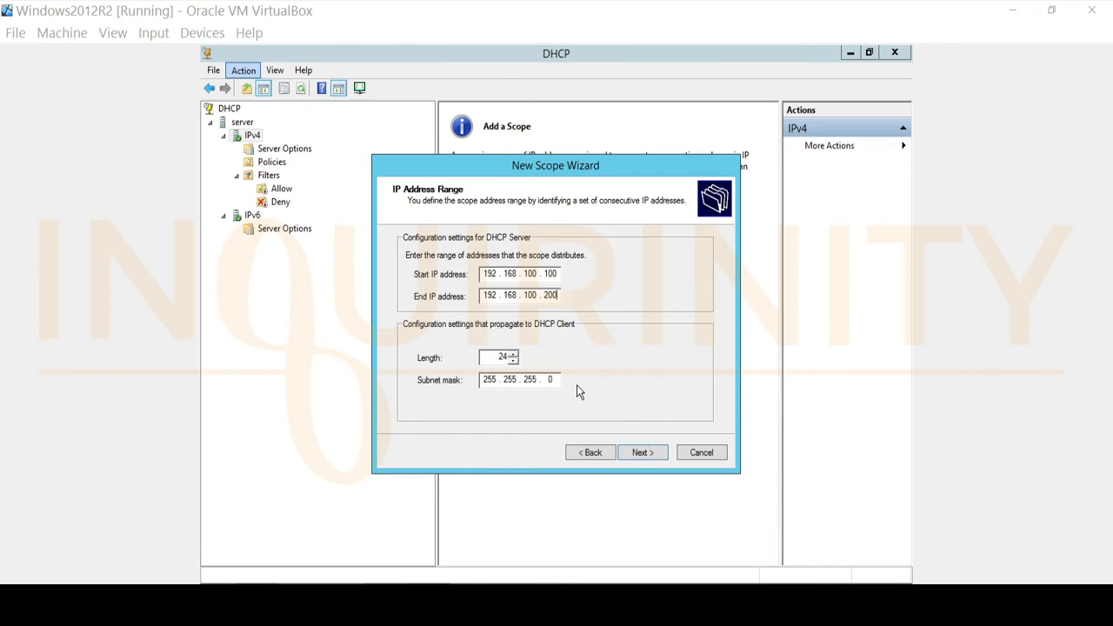
left_click(651, 456)
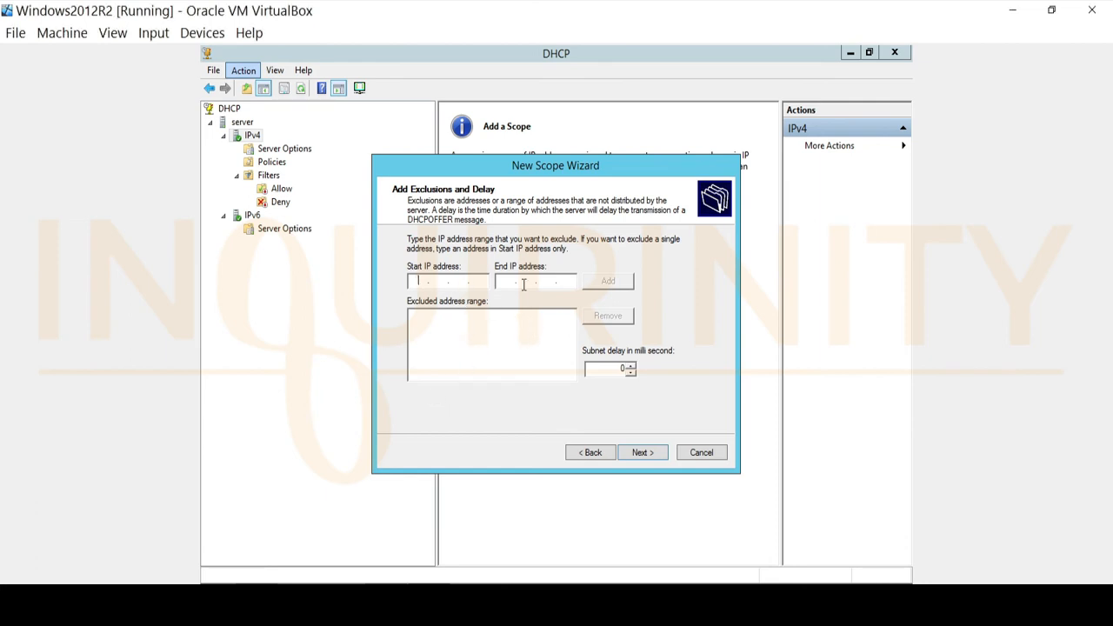
Step: Exclude the single address 192.168.100.150 from the scope
type("192 . 168 . 100 . 150")
left_click(504, 280)
type("192 . 168 . 100 . 150")
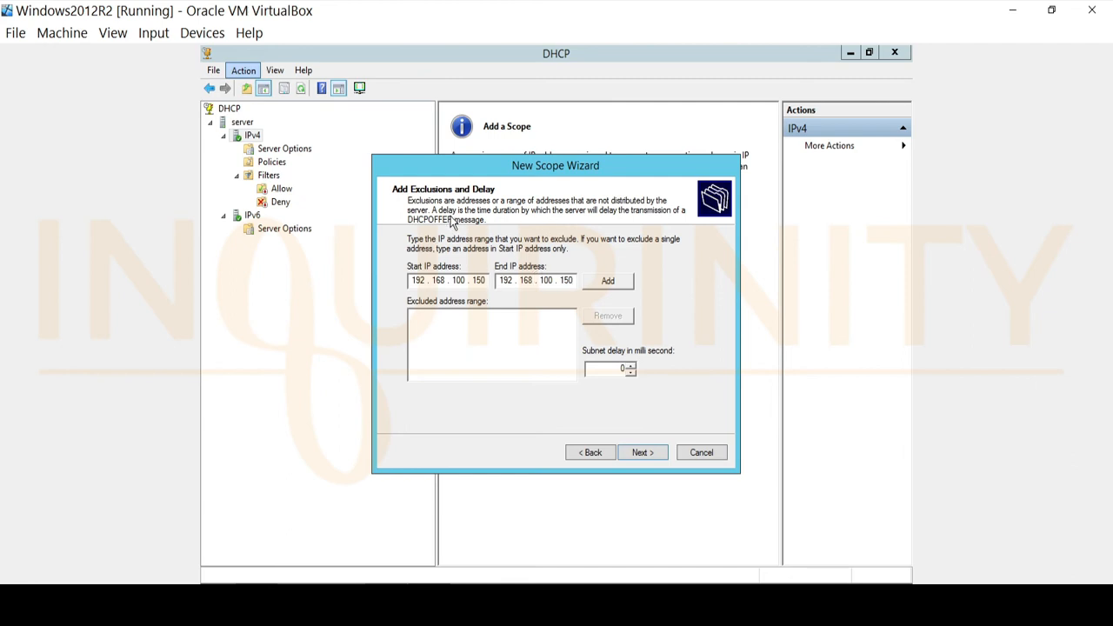
left_click(598, 287)
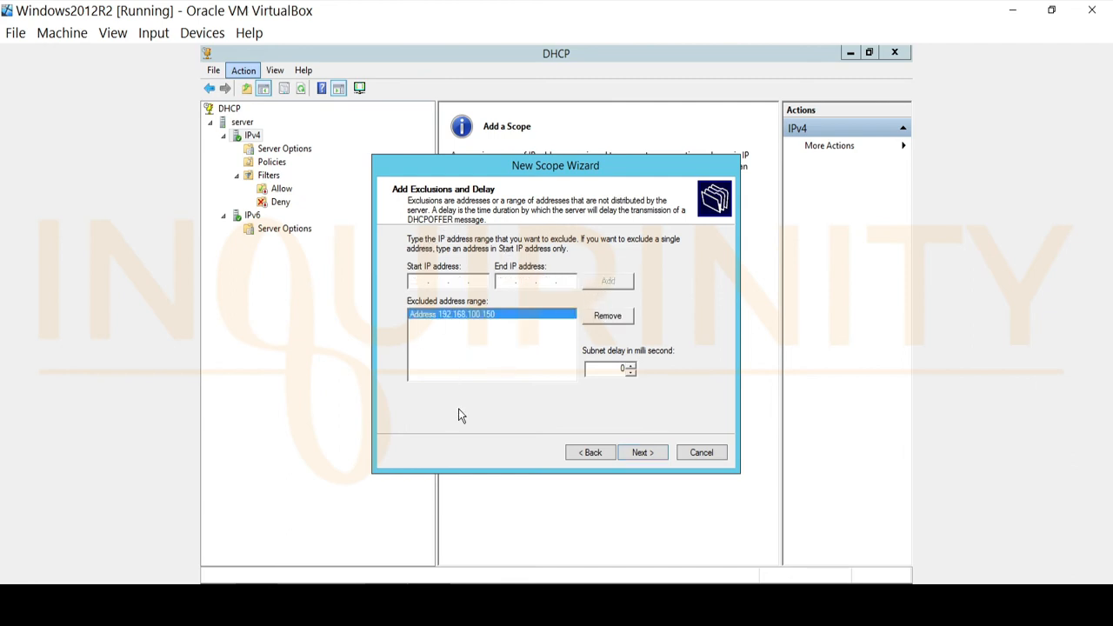
left_click(644, 452)
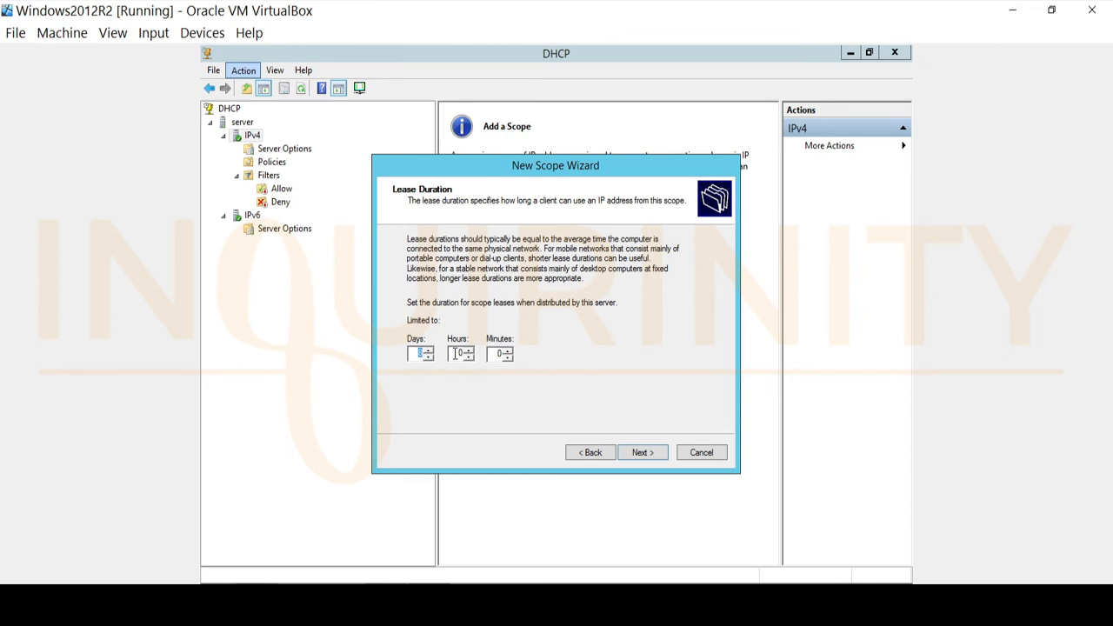
Step: Set the lease duration to 0 days and 1 hour
type("0")
double_click(456, 354)
type("1")
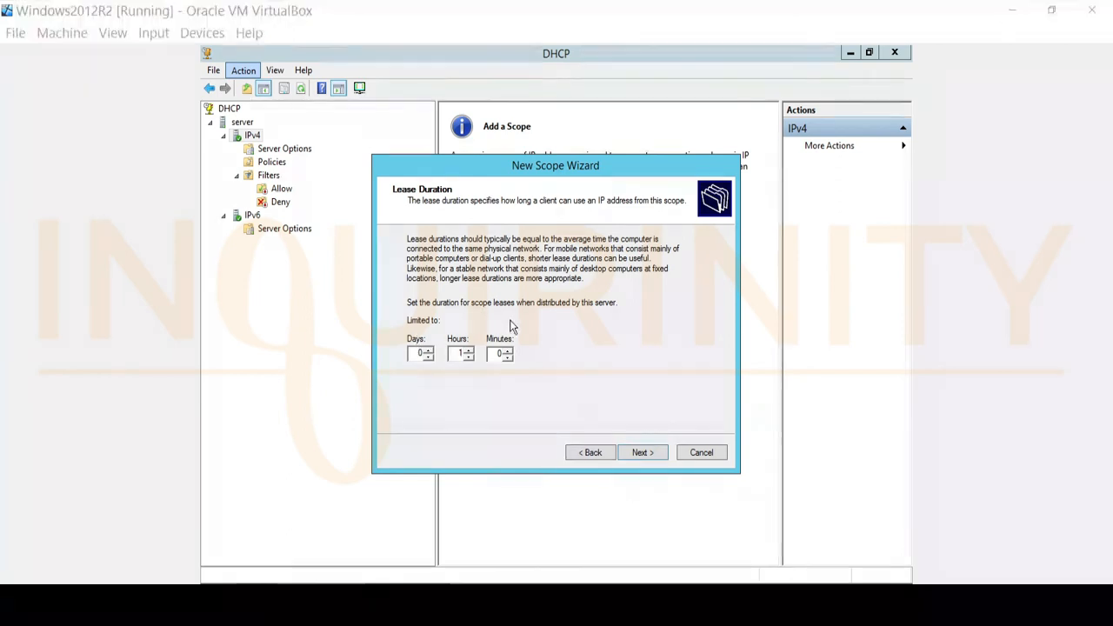
left_click(638, 453)
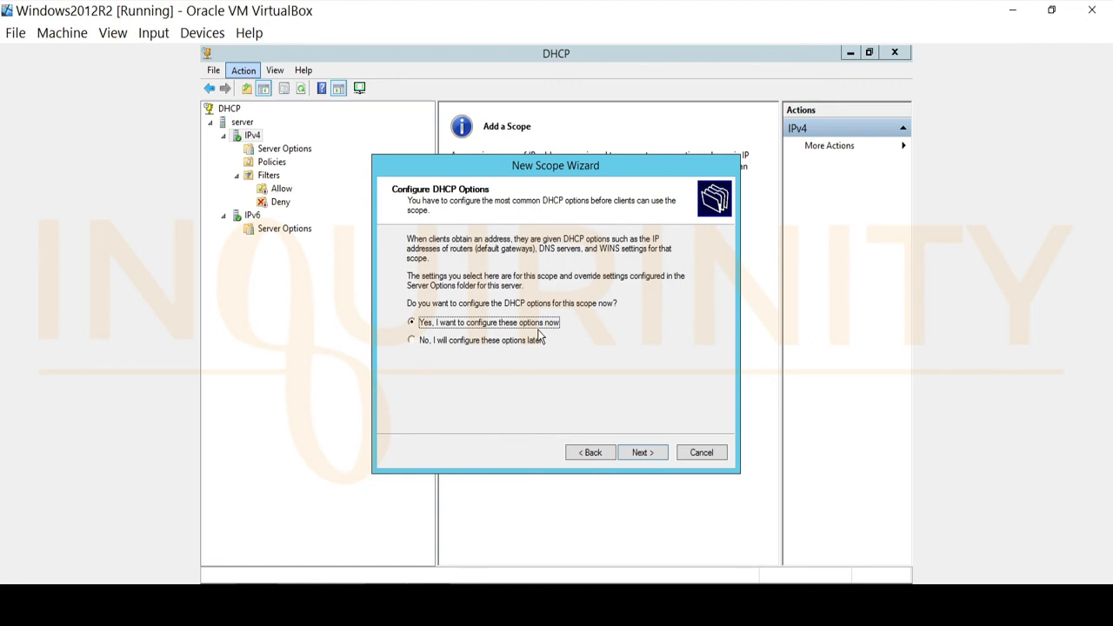
Step: Choose to configure DHCP options now and add 192.168.100.254 as the default gateway router
left_click(641, 453)
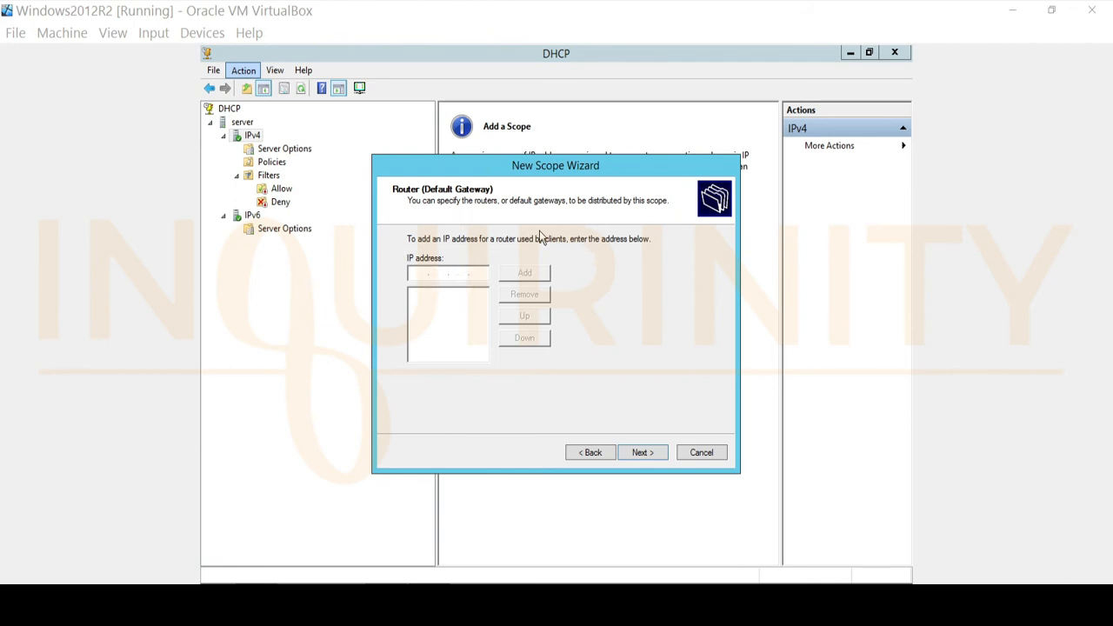
left_click(422, 276)
type("192 . ")
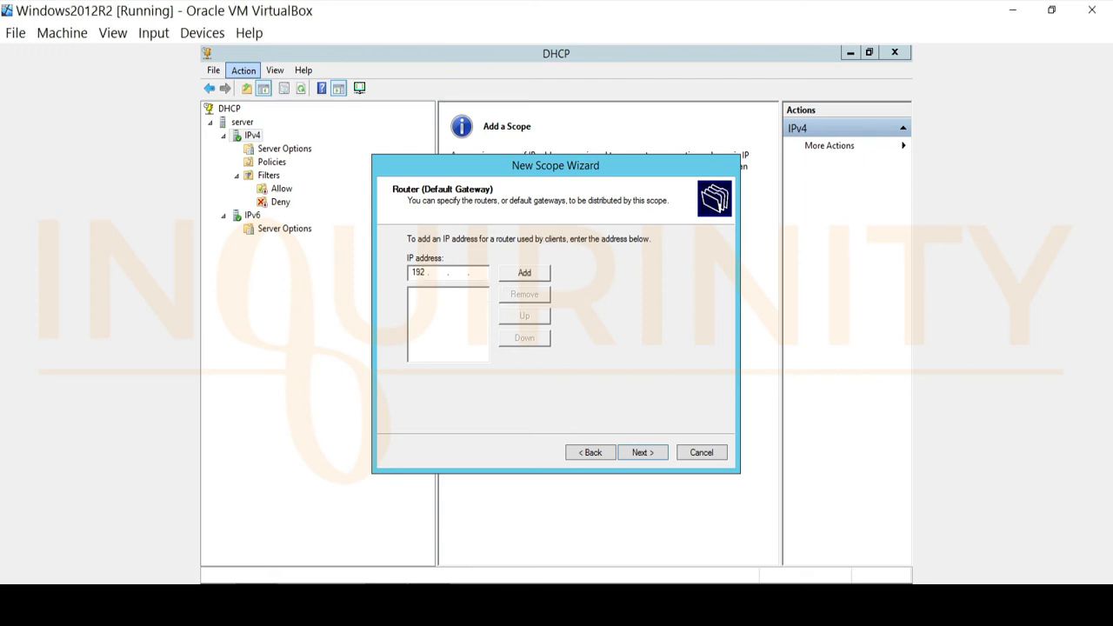
type("168 . 100 . 254")
left_click(532, 275)
left_click(641, 453)
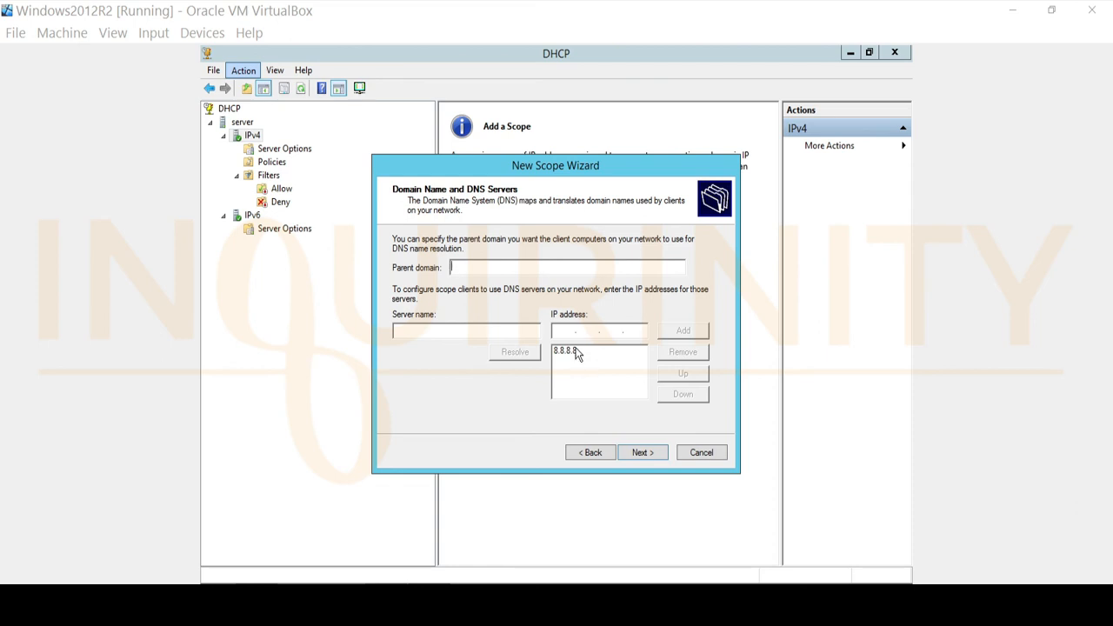
Step: Finish the wizard with 8.8.8.8 as DNS server, no WINS servers, and the scope activated now
left_click(647, 456)
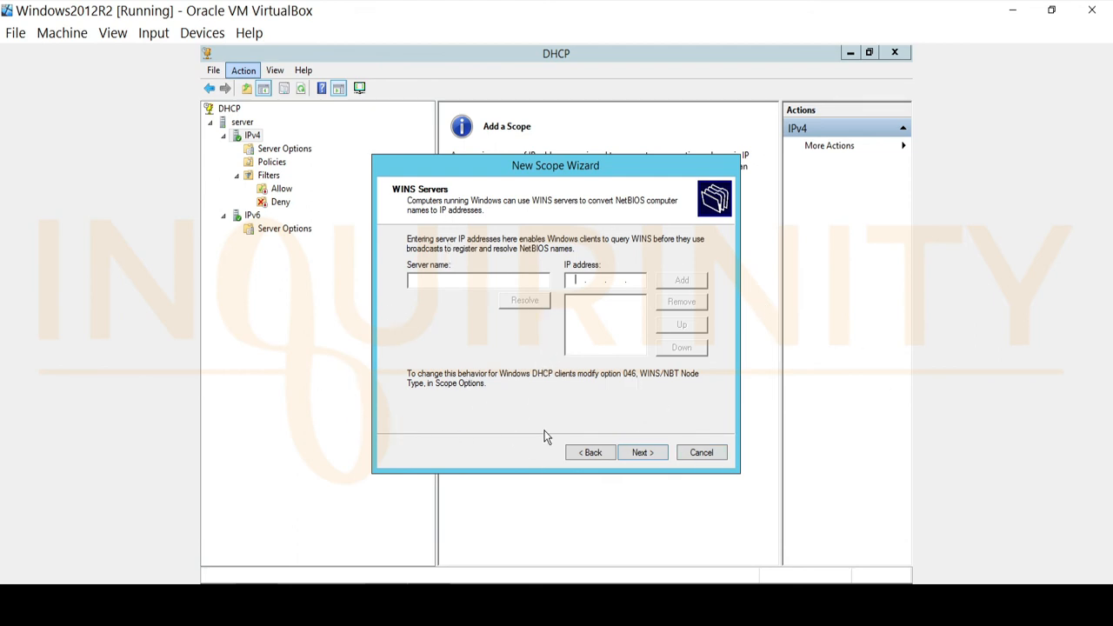
left_click(644, 453)
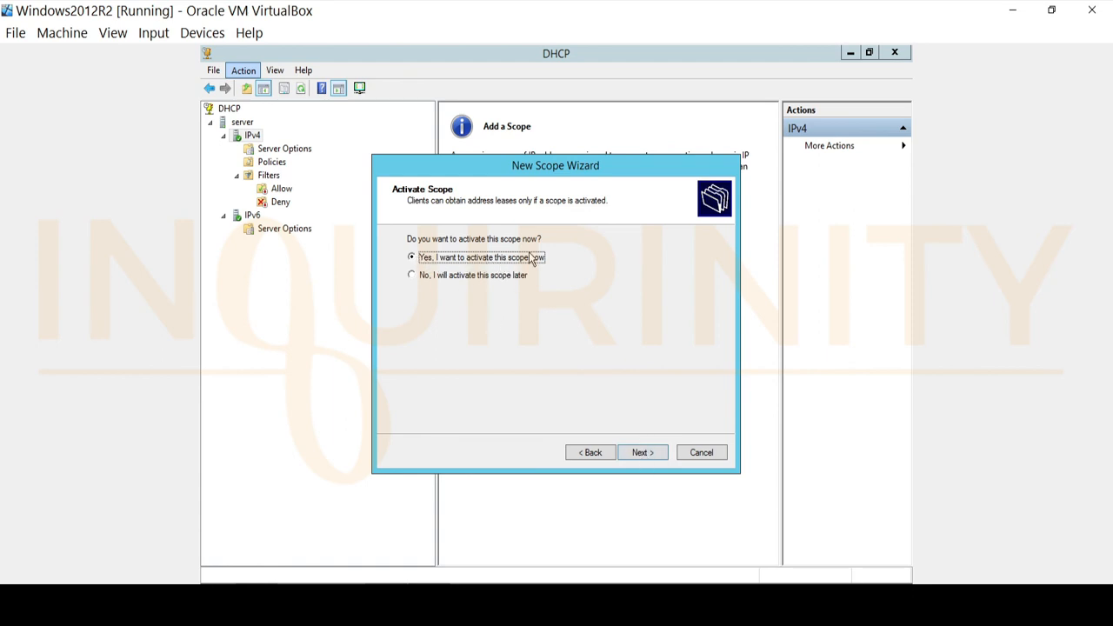
left_click(644, 452)
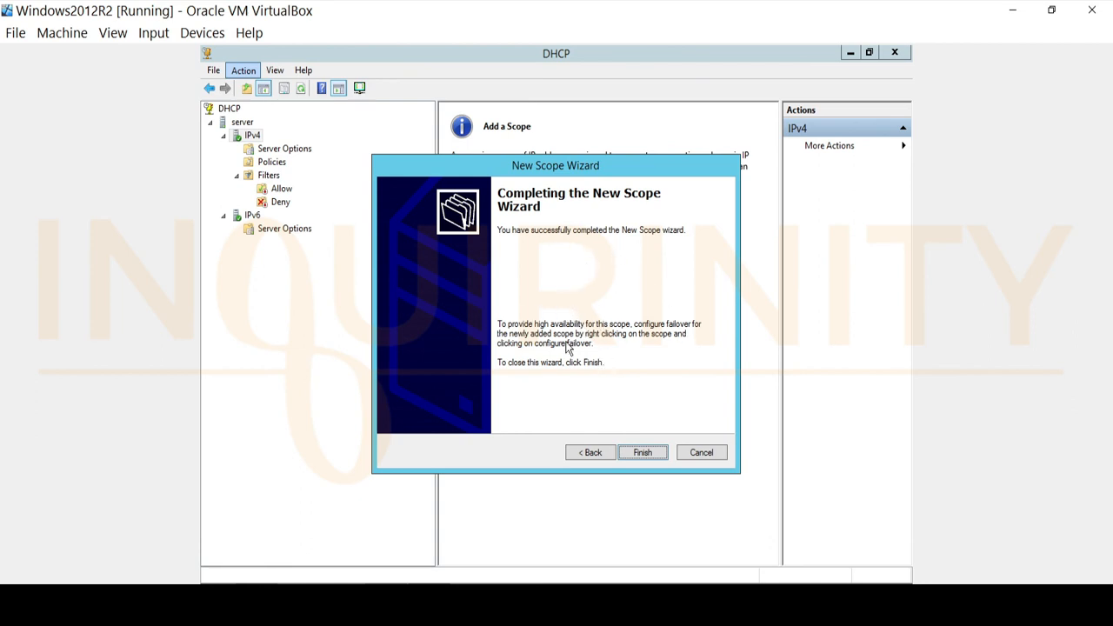
left_click(643, 452)
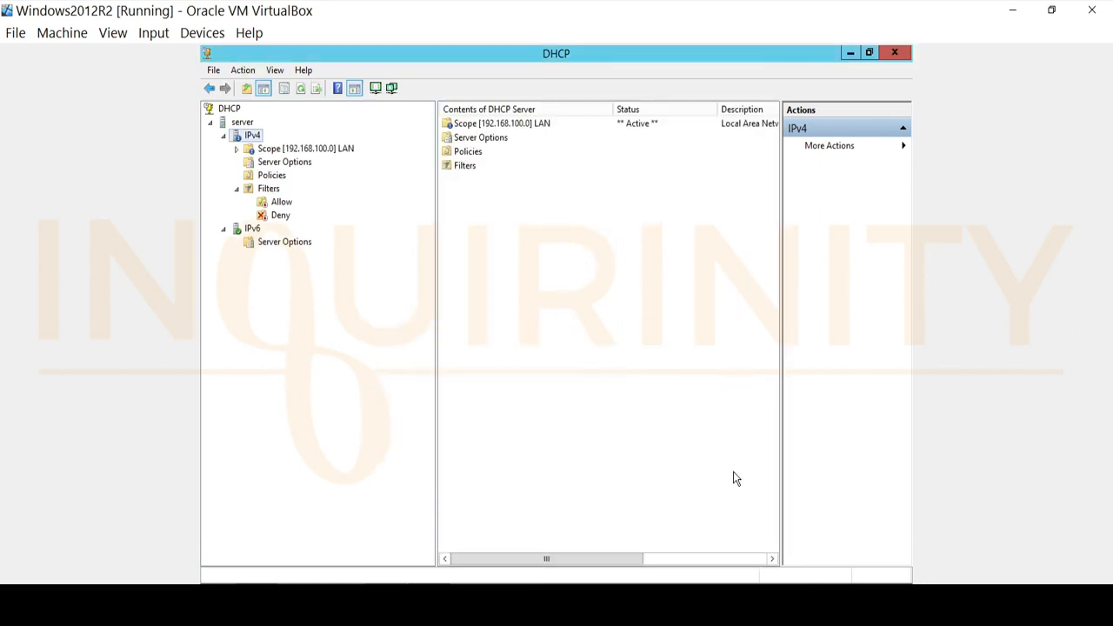
Step: Expand the new LAN scope and review its address pool, leases, reservations and scope options
double_click(270, 149)
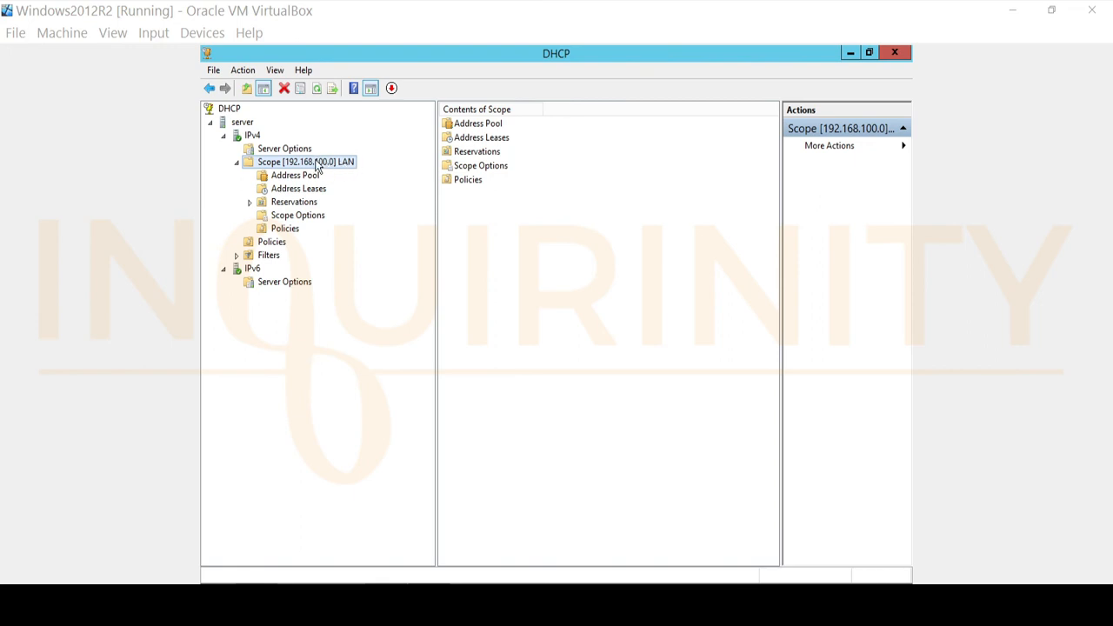
left_click(289, 180)
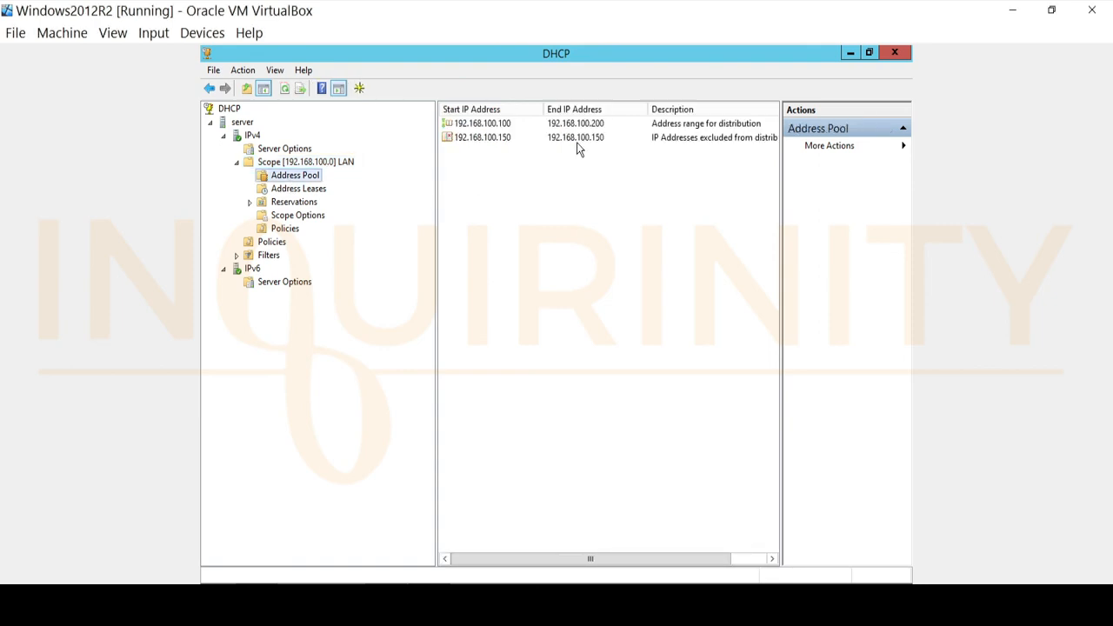
left_click(478, 128)
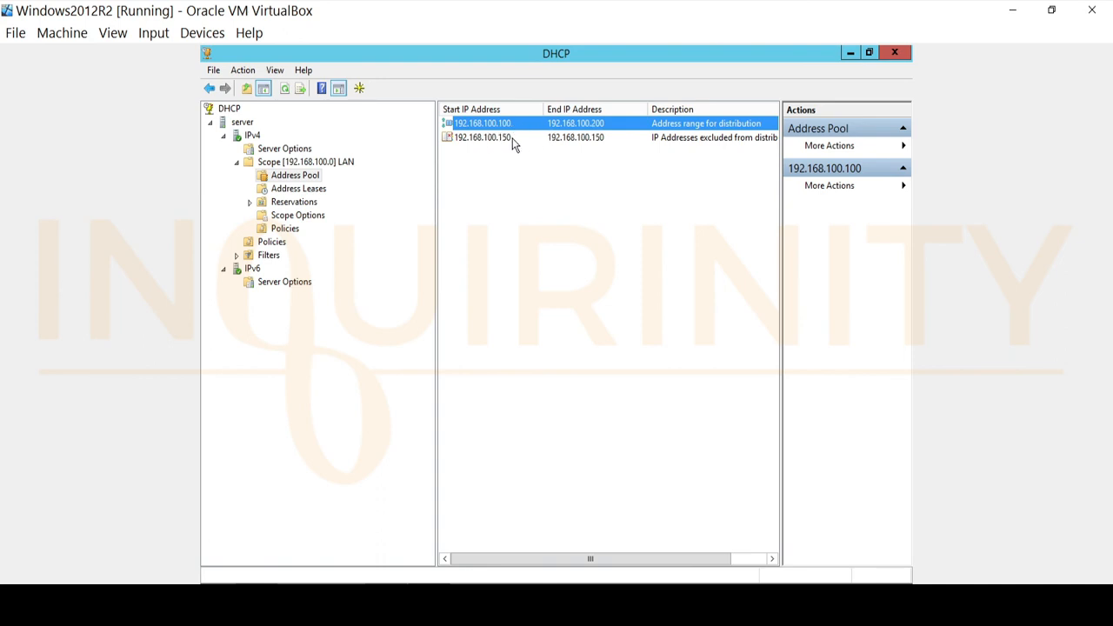
left_click(480, 145)
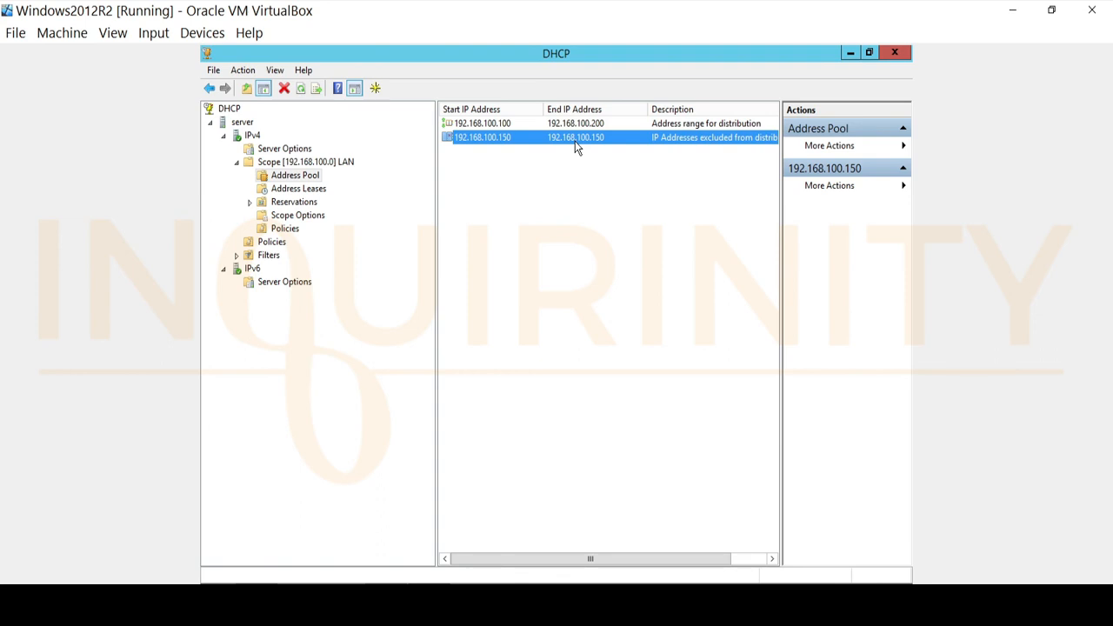
left_click(311, 190)
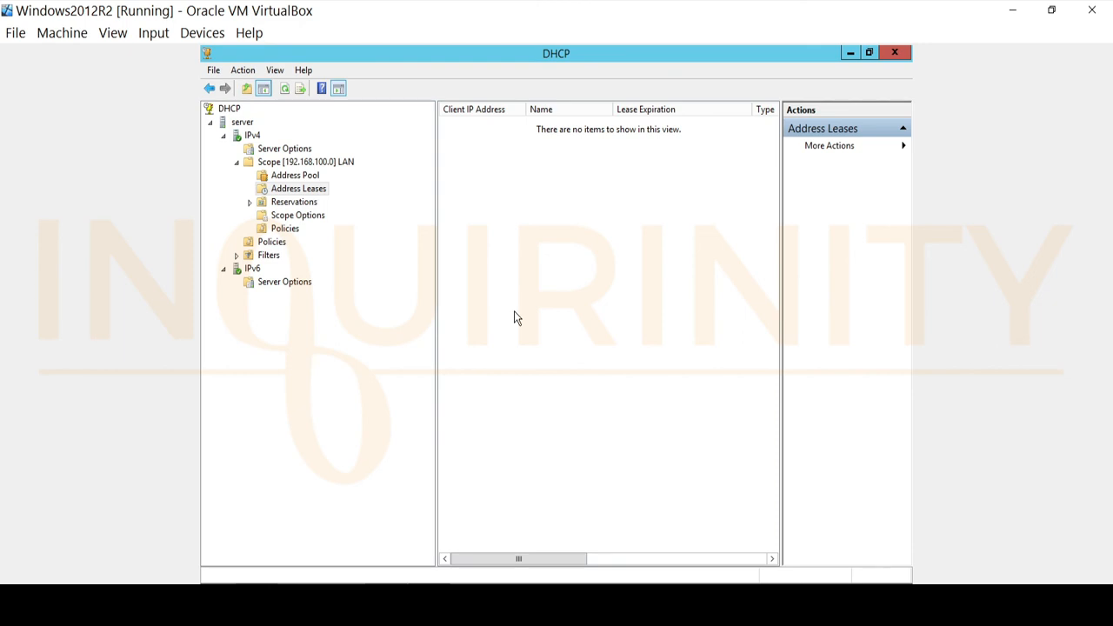
left_click(294, 202)
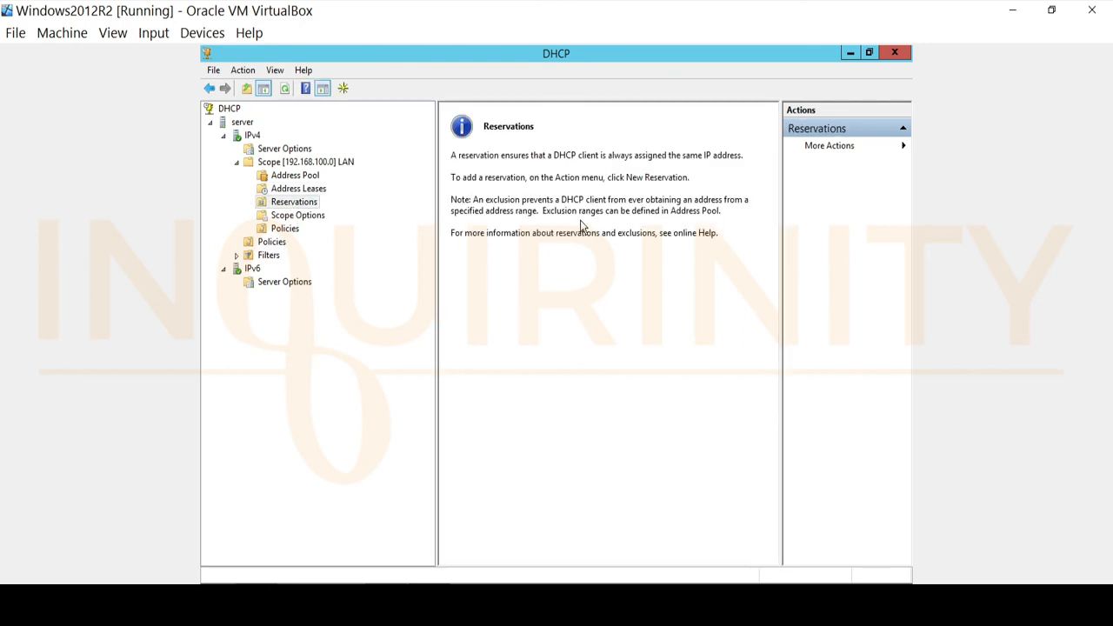
left_click(285, 218)
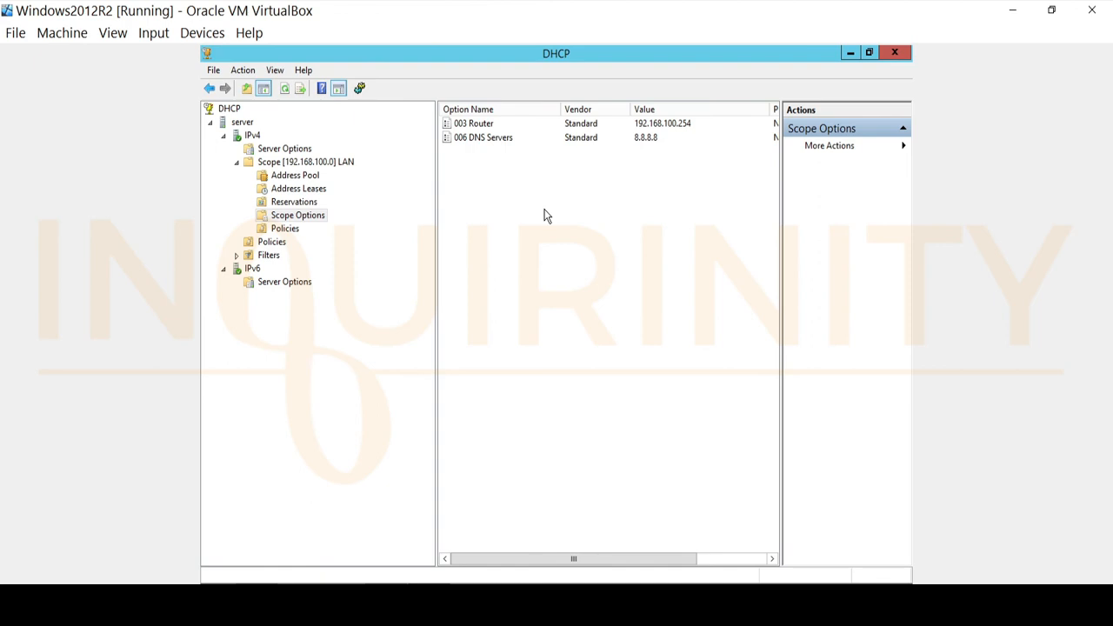
left_click(478, 125)
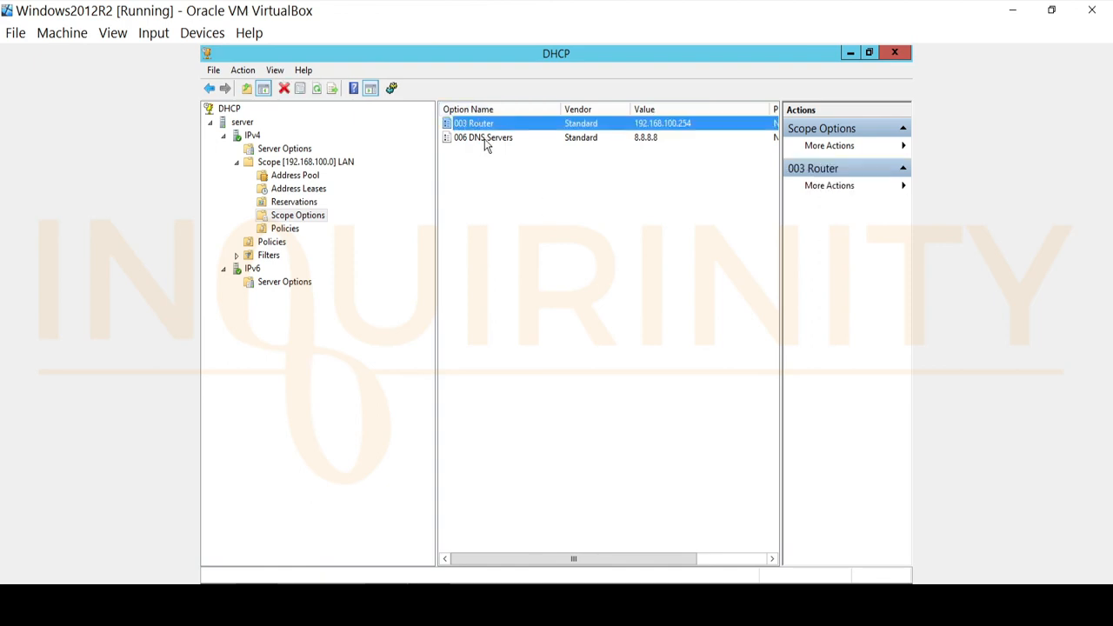
Step: Review the scope's address pool entries and open the LAN scope's properties, then close them
left_click(487, 137)
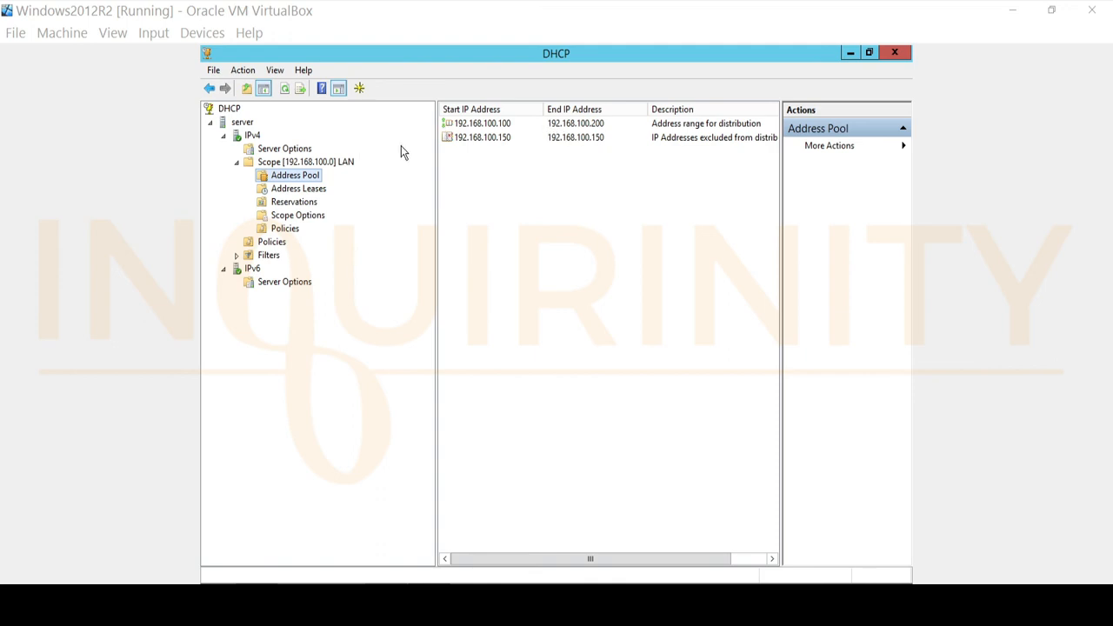
right_click(495, 127)
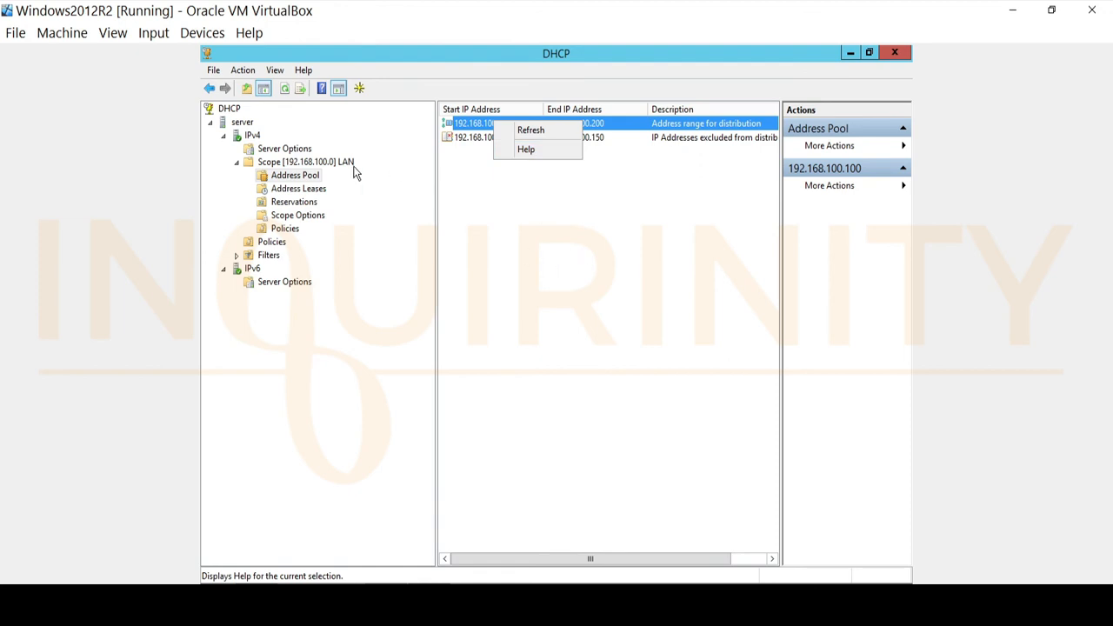
left_click(312, 165)
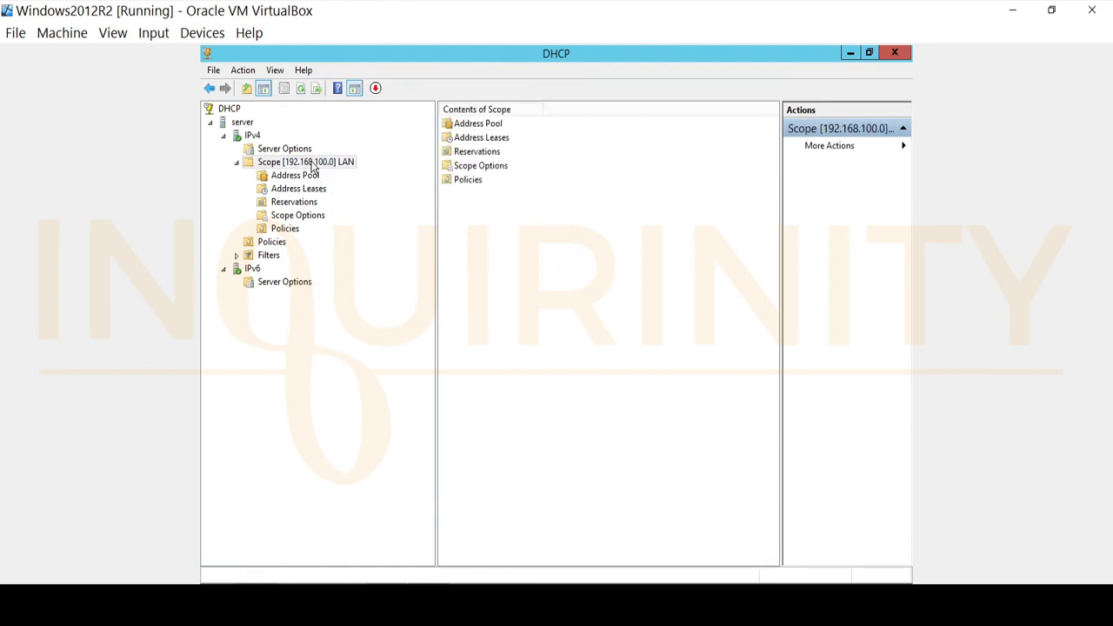
right_click(313, 167)
left_click(356, 339)
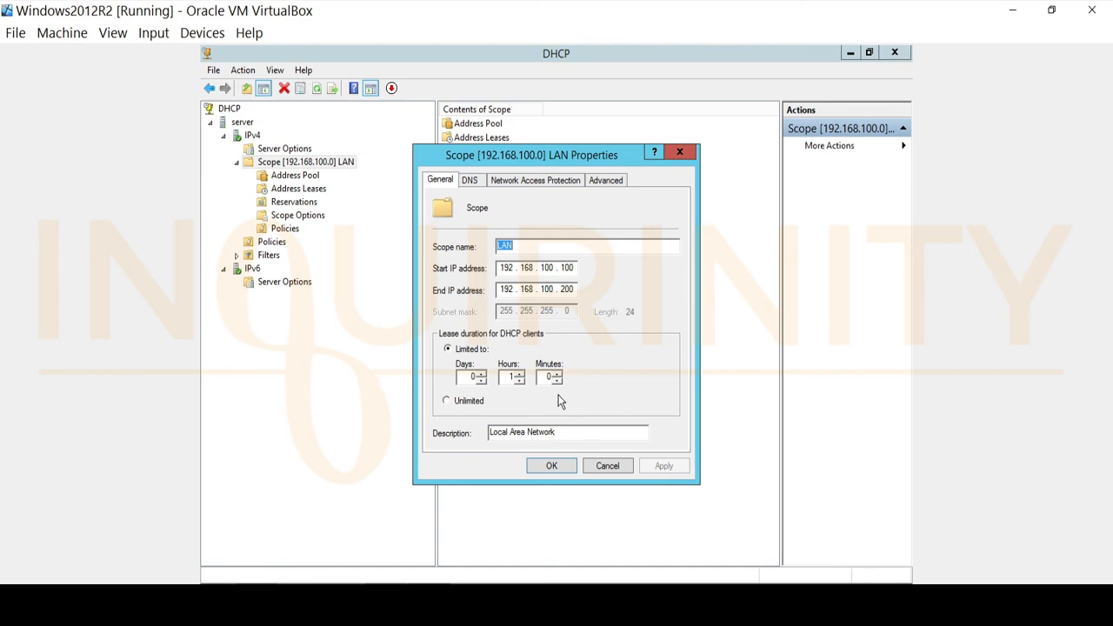
left_click(679, 152)
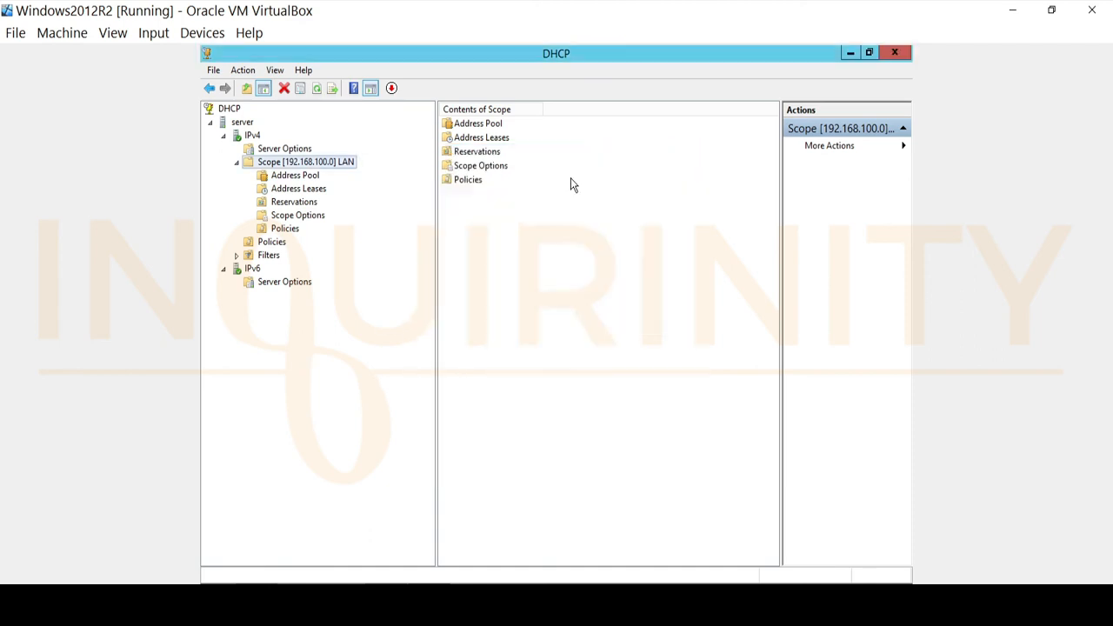
Step: Open the 003 Router scope option's properties and inspect its general and advanced settings
left_click(291, 217)
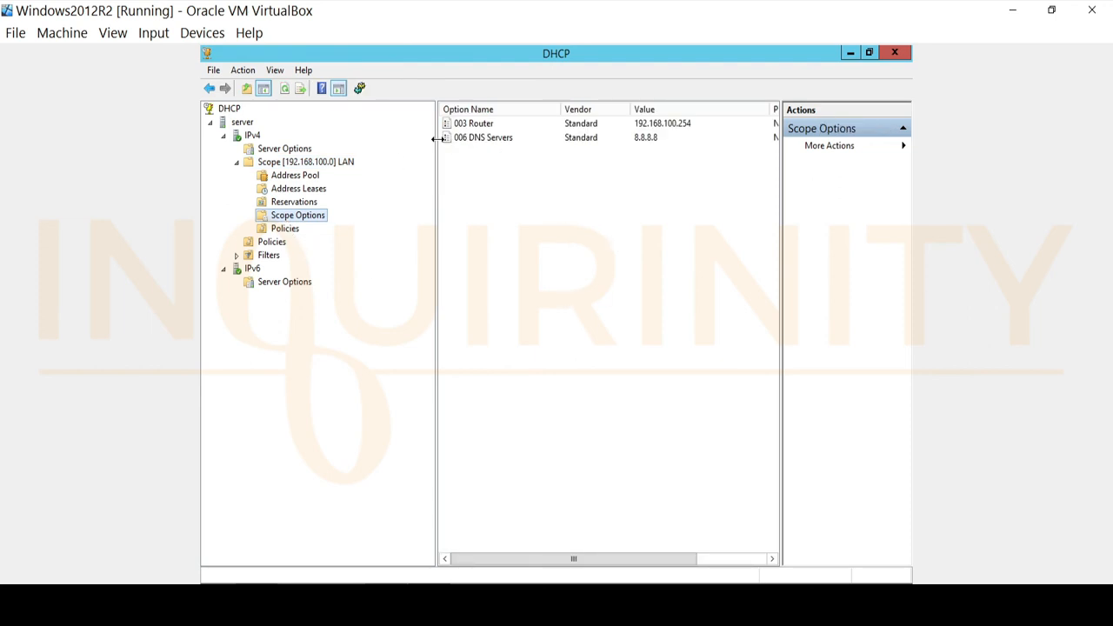
right_click(483, 128)
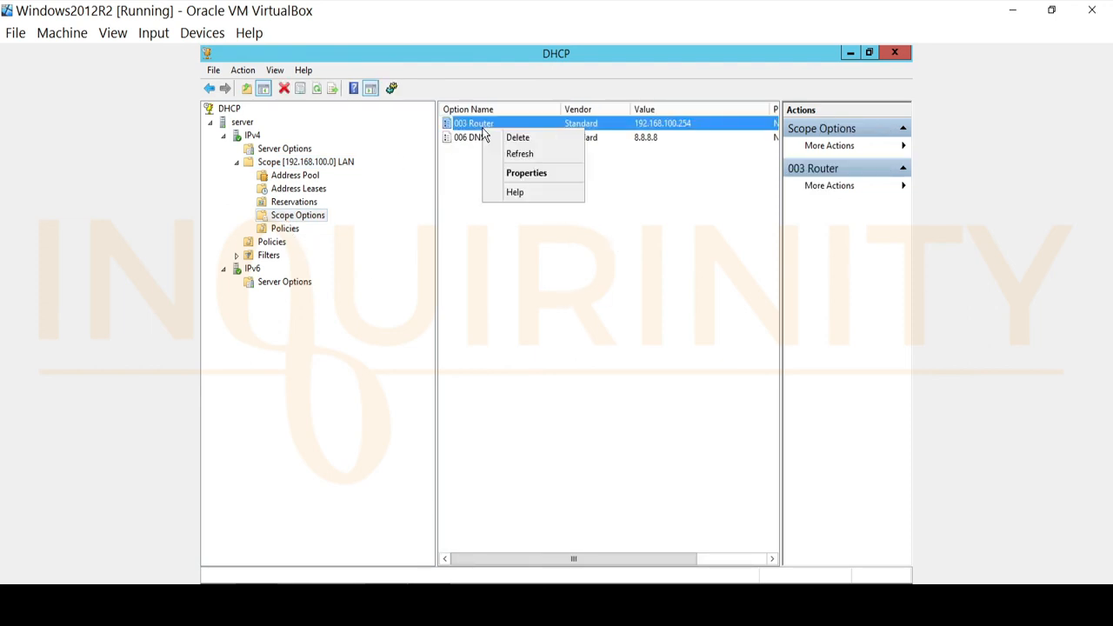
left_click(536, 174)
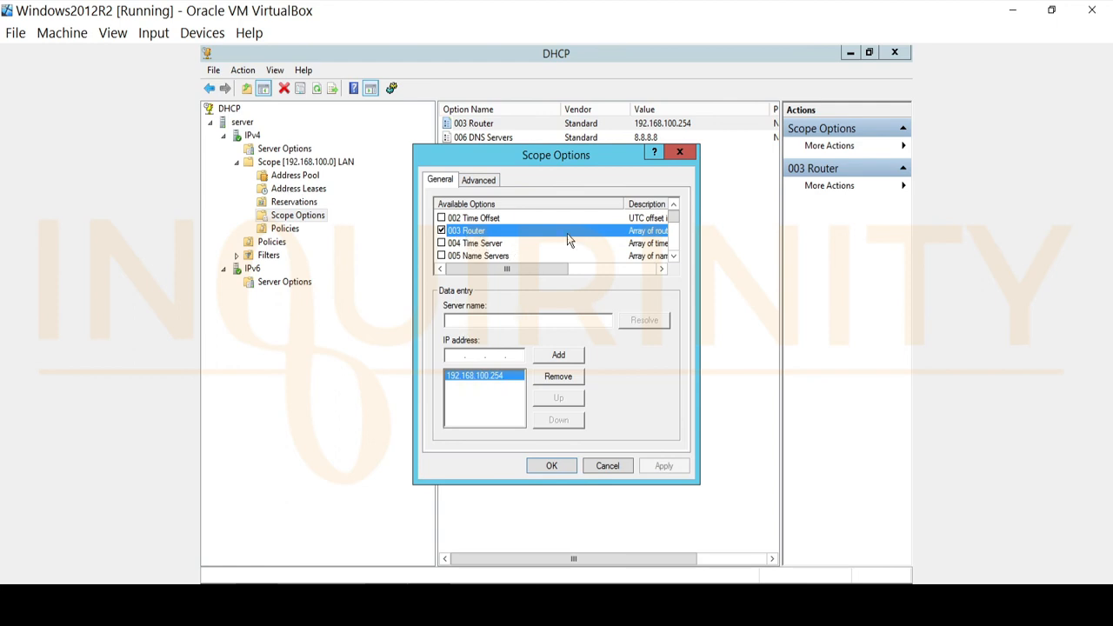
mouse_move(669, 225)
left_mouse_down()
mouse_move(672, 261)
mouse_move(674, 212)
left_mouse_up()
left_click(480, 180)
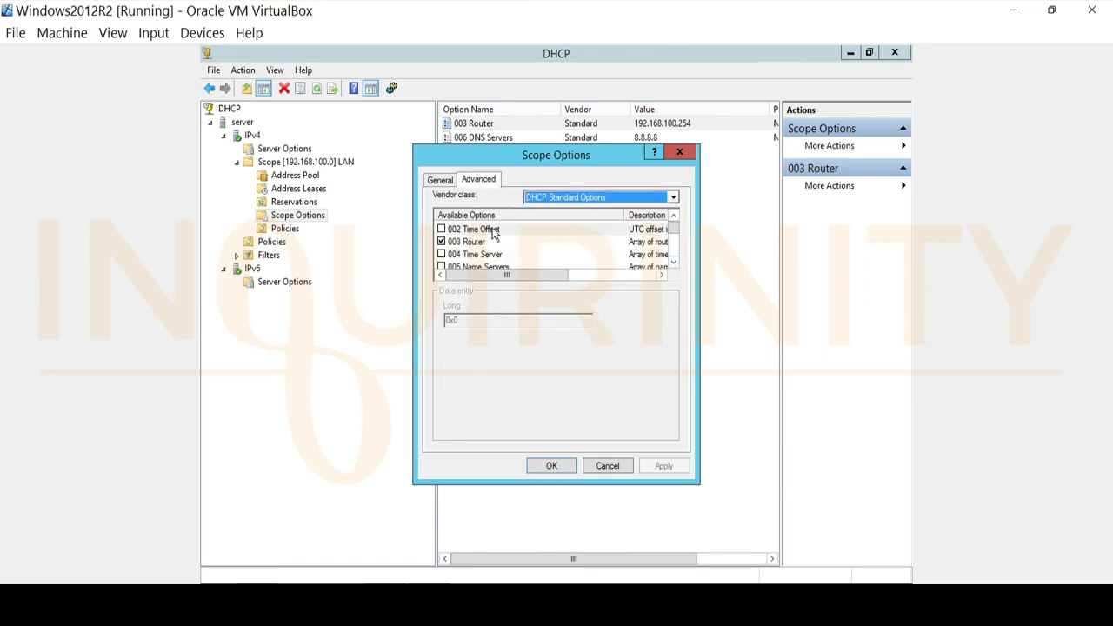
left_click(661, 200)
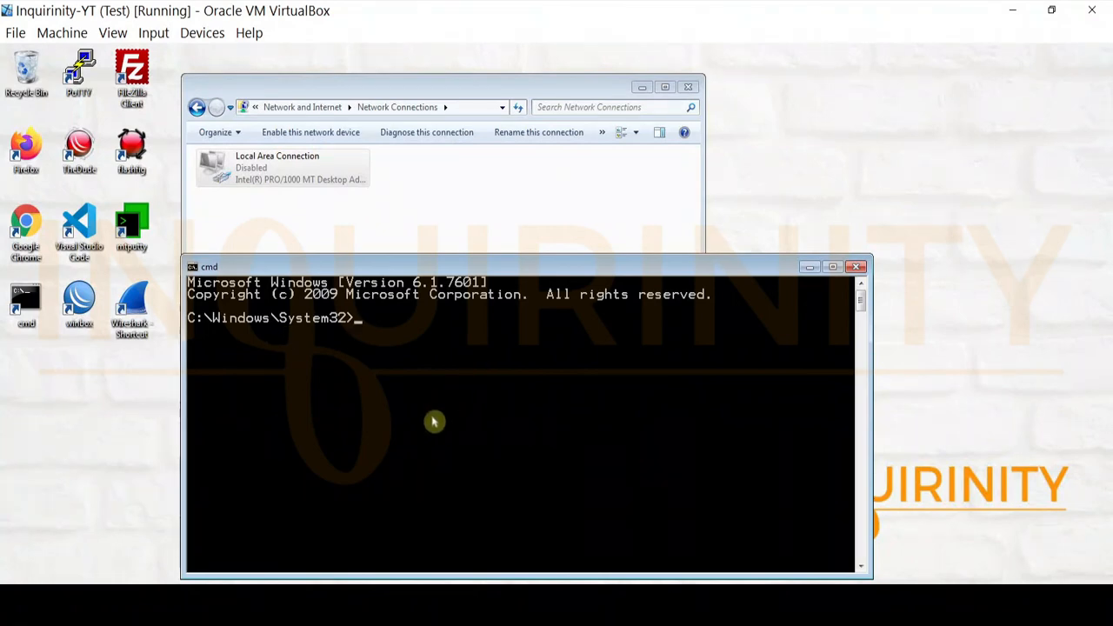
Step: Run hostname in the client's command prompt
type("hostname")
key("Return")
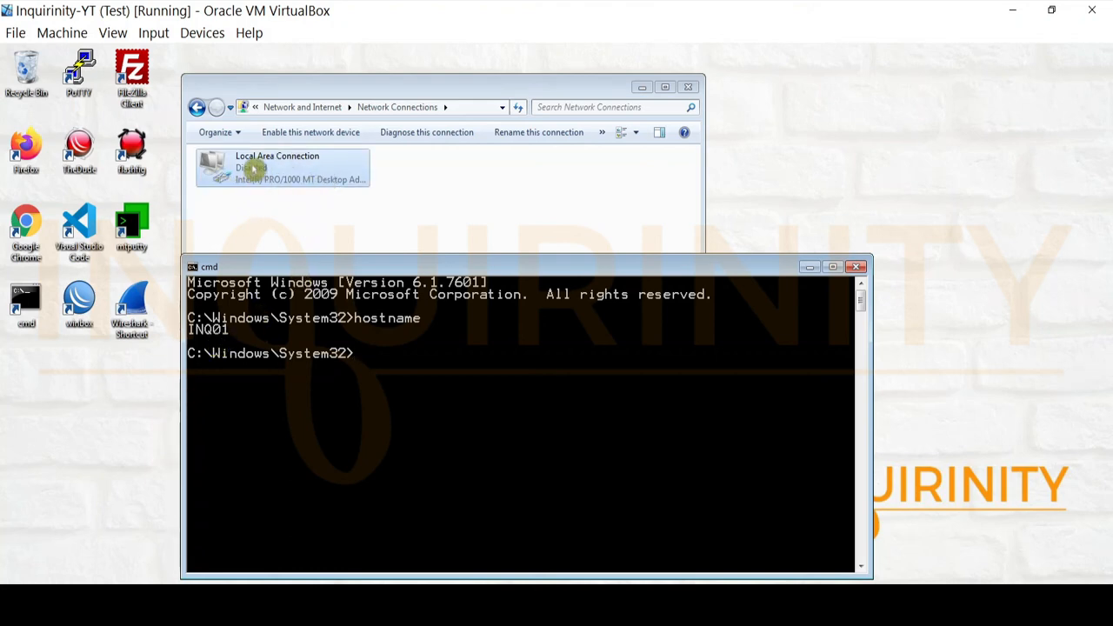
Step: Enable the client's Local Area Connection adapter
left_click(250, 184)
right_click(250, 179)
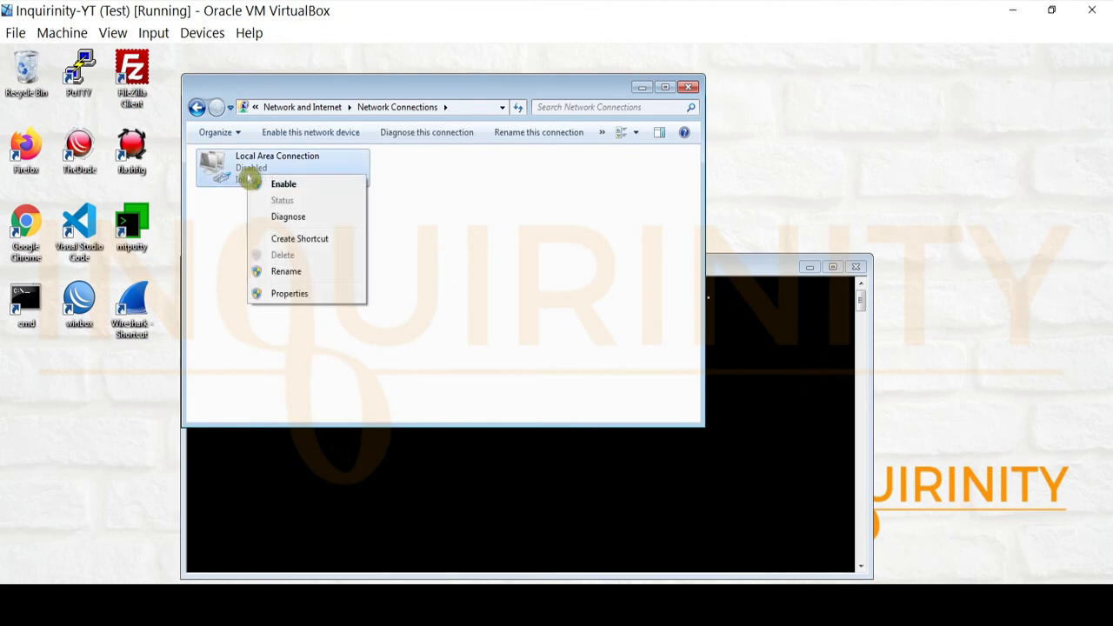
left_click(268, 184)
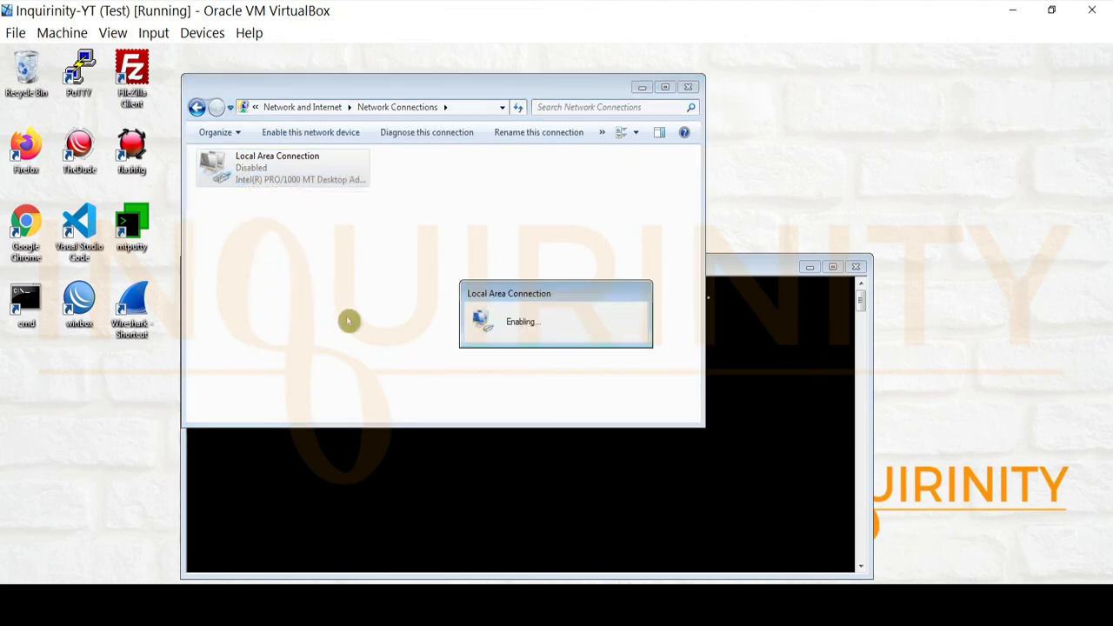
right_click(247, 173)
left_click(447, 231)
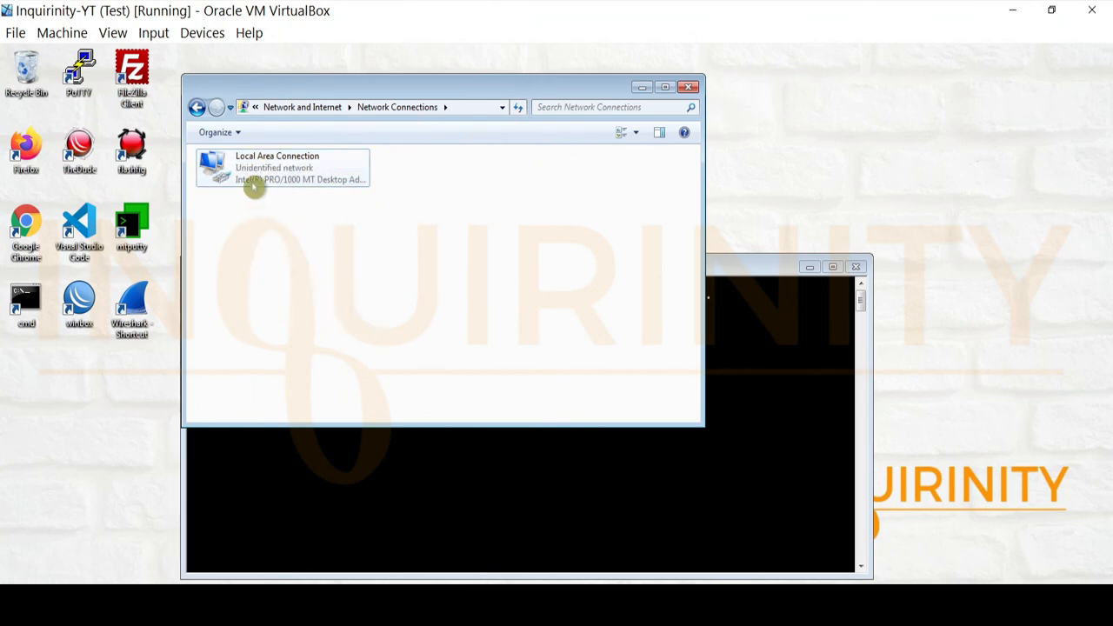
Step: Open the adapter's IPv4 properties to check it obtains IP and DNS addresses automatically, then cancel
right_click(248, 185)
left_click(288, 310)
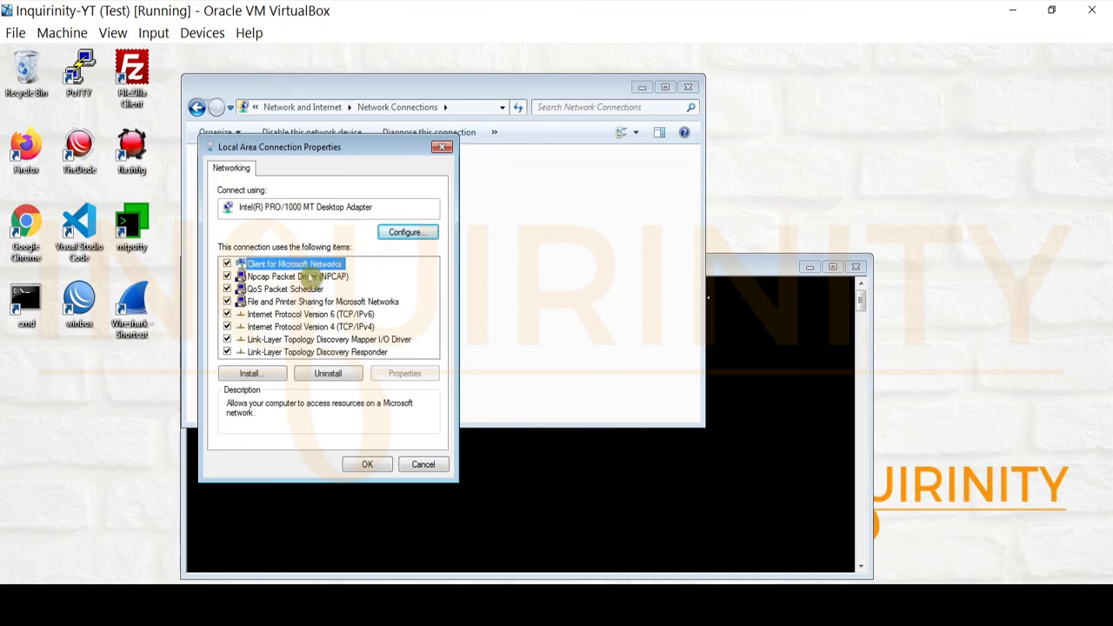
left_click(374, 327)
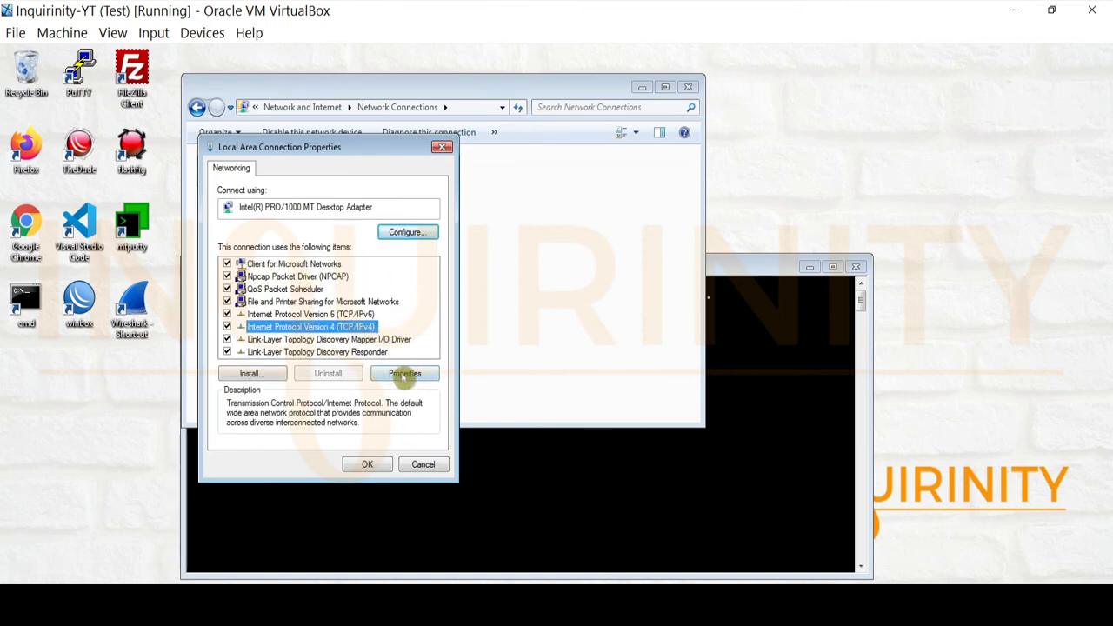
left_click(404, 374)
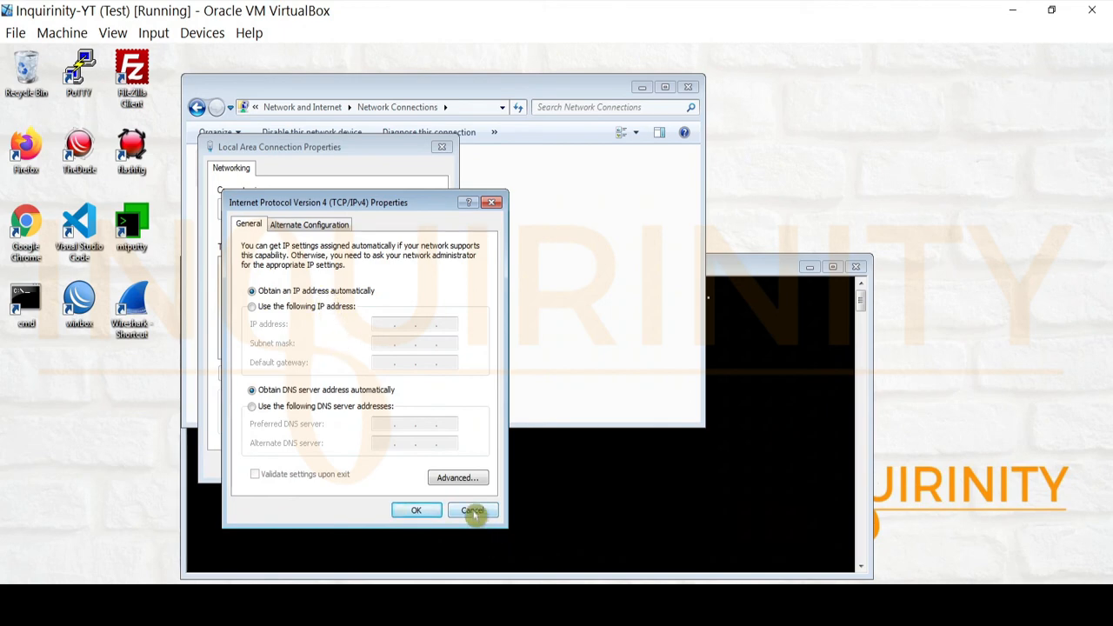
left_click(472, 512)
left_click(423, 464)
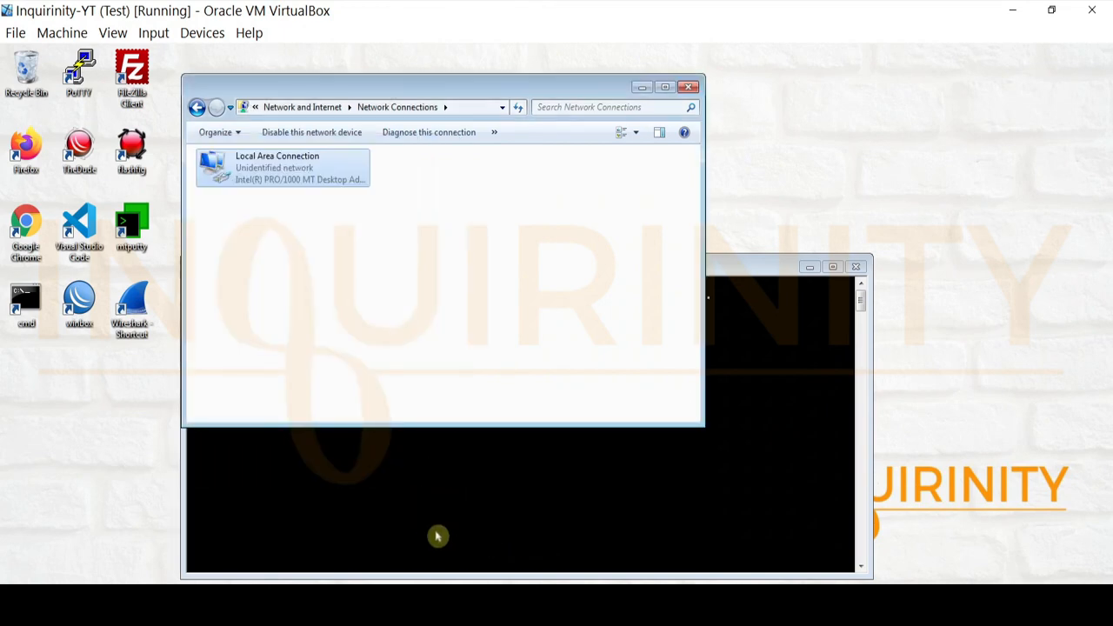
Step: View the adapter's network connection details, then close the details, status and Network Connections windows
right_click(236, 172)
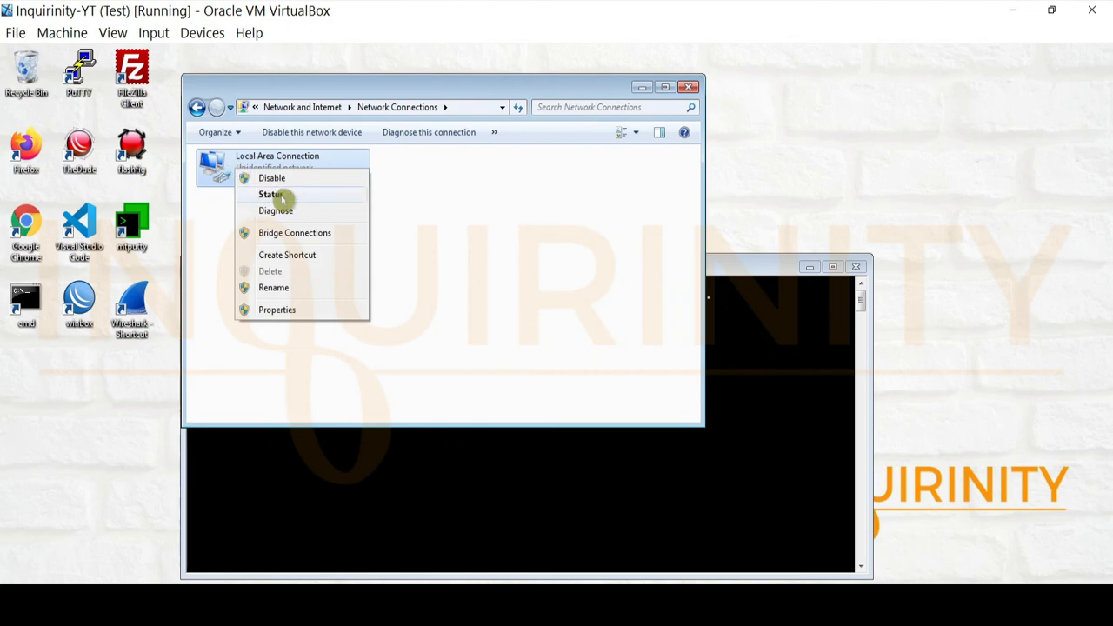
left_click(276, 195)
left_click(492, 313)
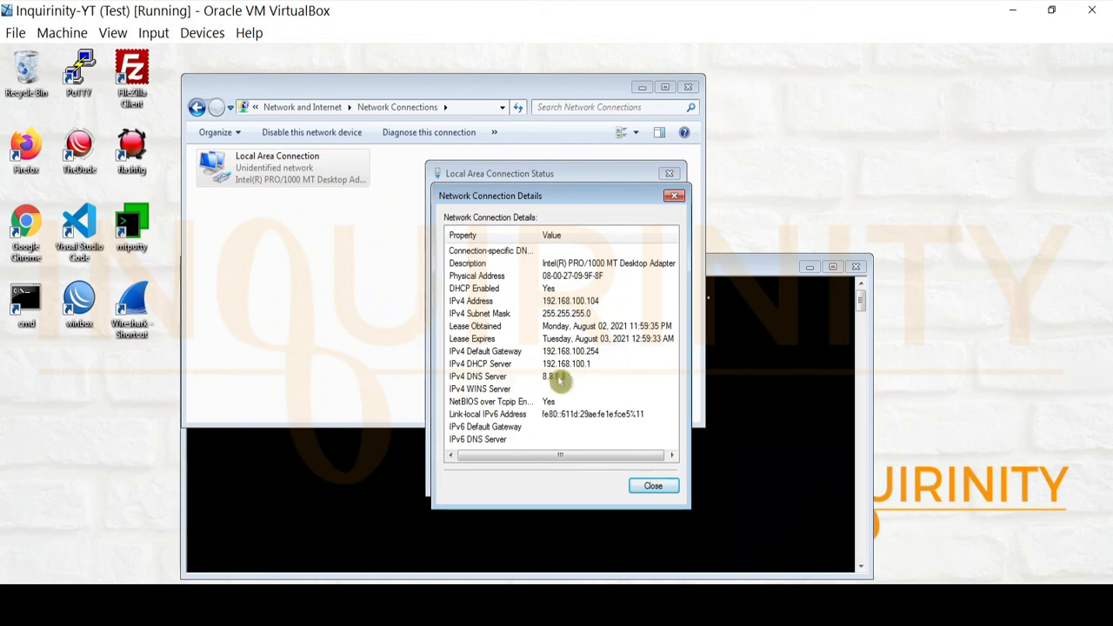
left_click(653, 485)
left_click(648, 477)
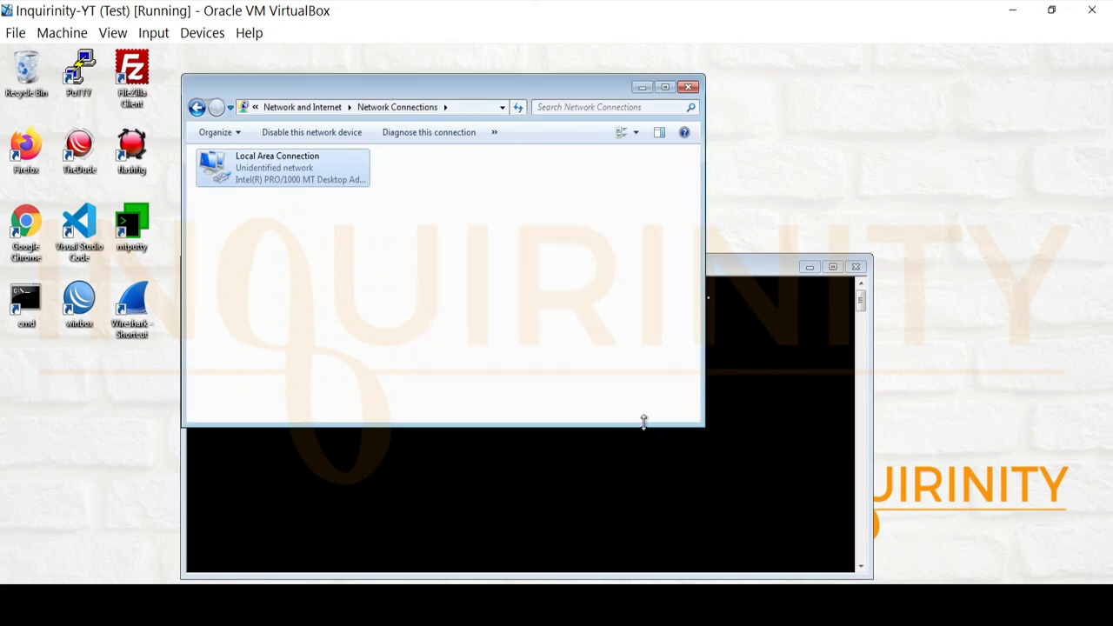
left_click(689, 88)
Step: Run ipconfig in the client's command prompt to check its assigned addressing
type("i")
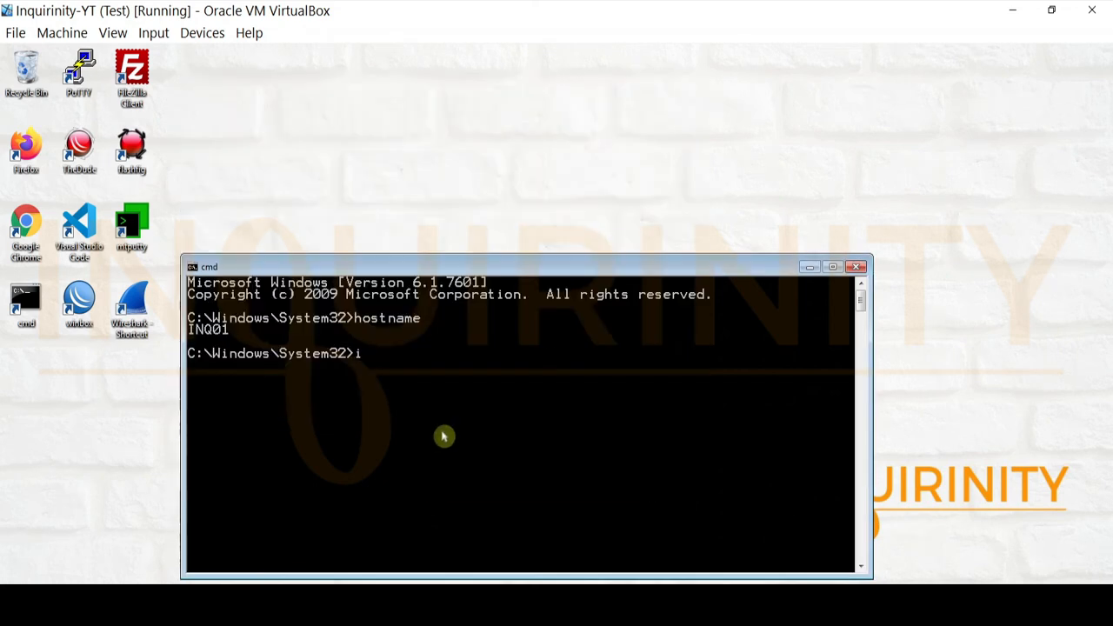
type("pconfig")
key("Return")
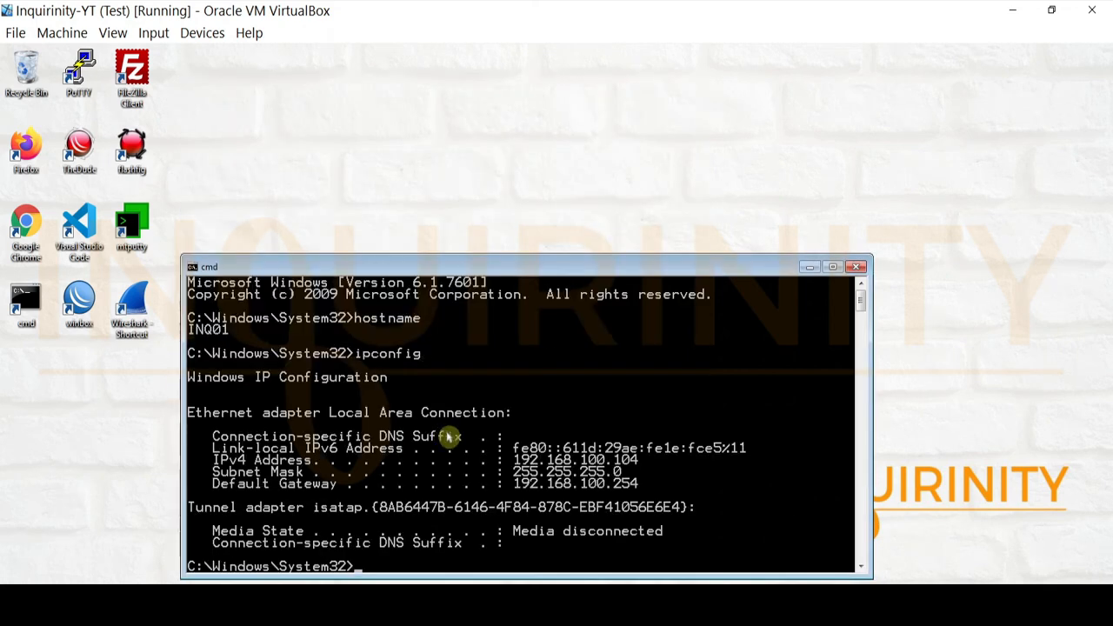
scroll(452, 442, "down", 1)
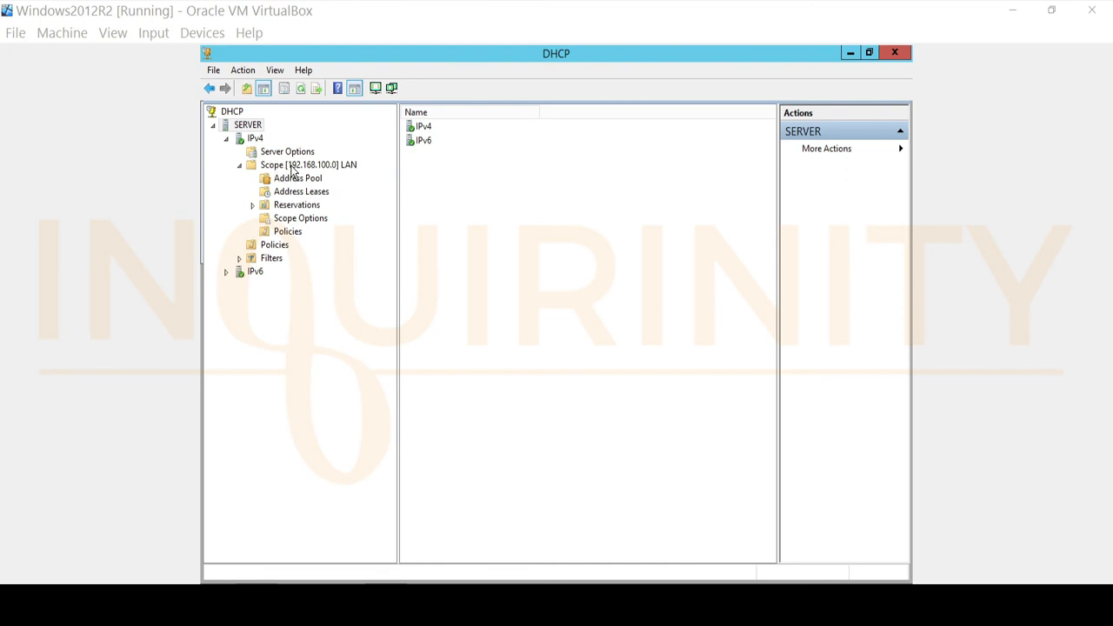
Step: Open the LAN scope's Address Leases on the server and select the client's lease
left_click(292, 193)
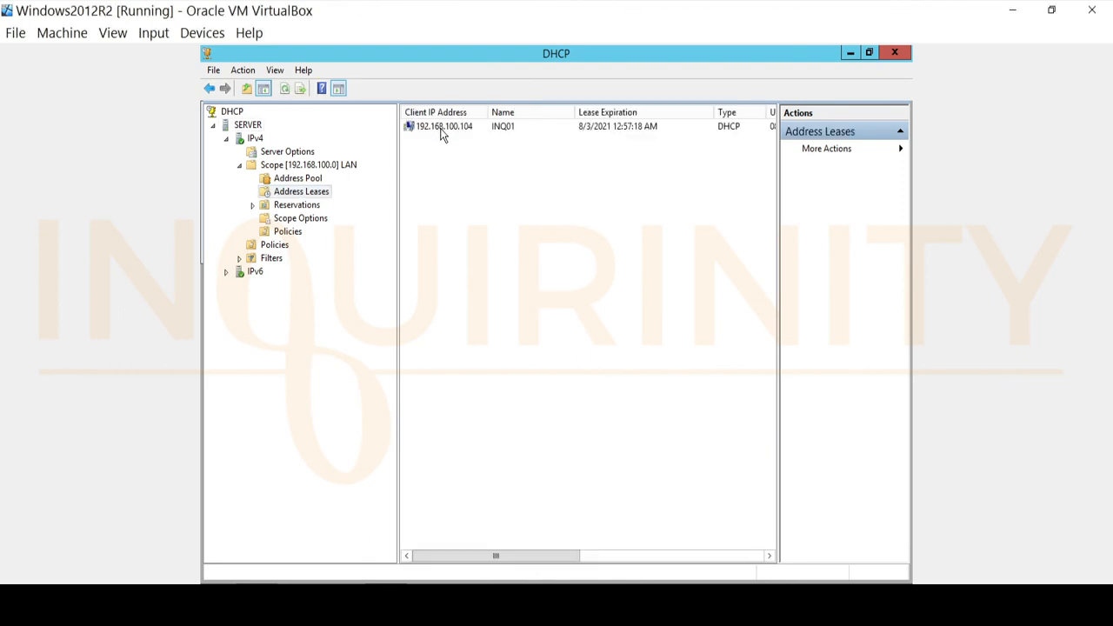
left_click(440, 129)
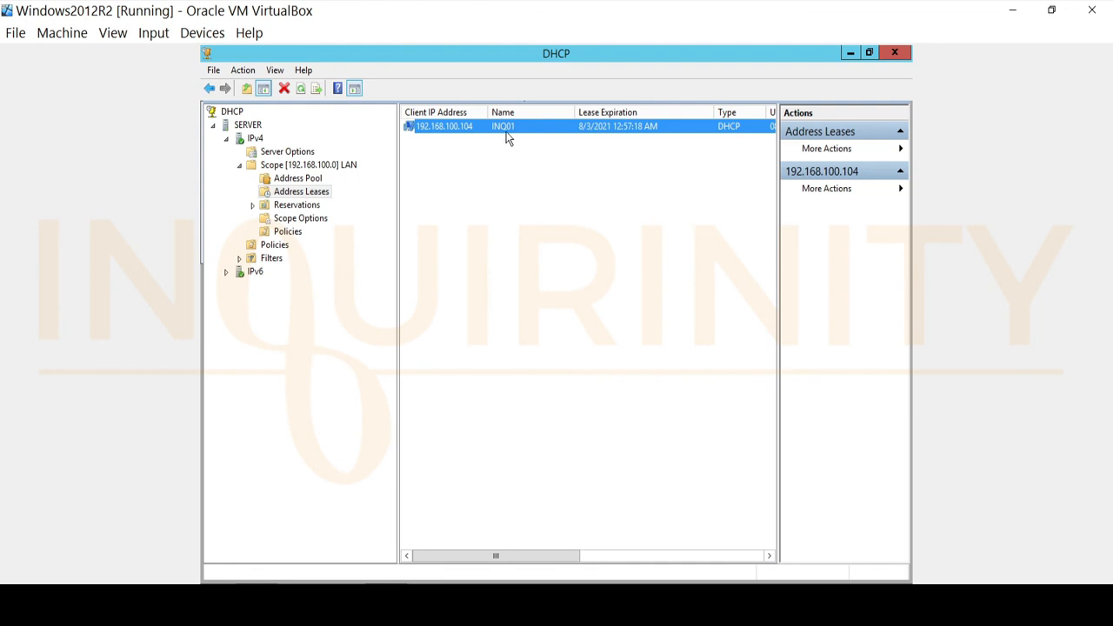